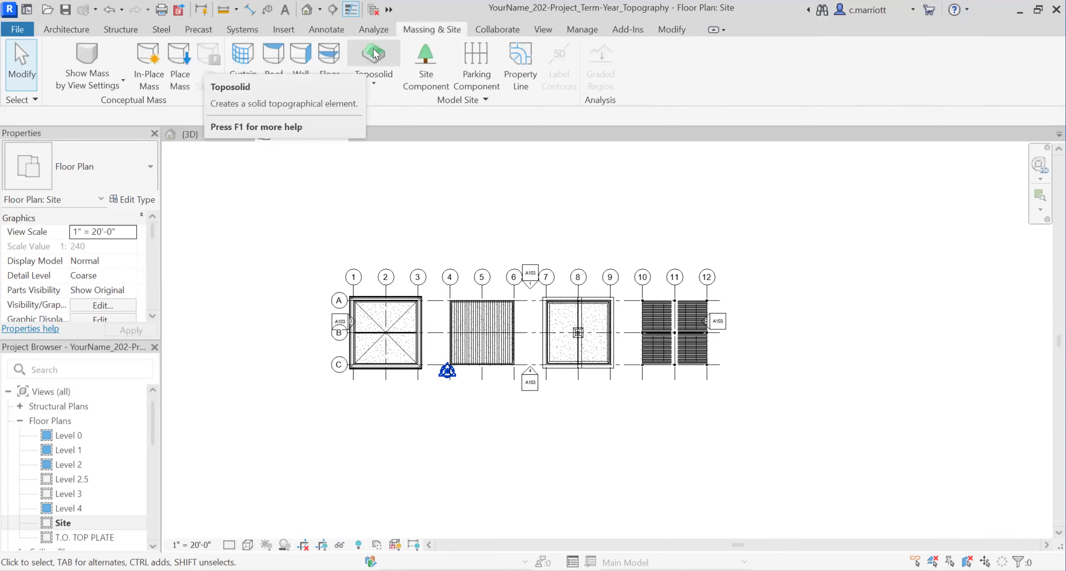
# Create a Toposolid from a rectangular boundary enclosing all four buildings in the site plan, with a perimeter of about 936 ft
pyautogui.click(375, 52)
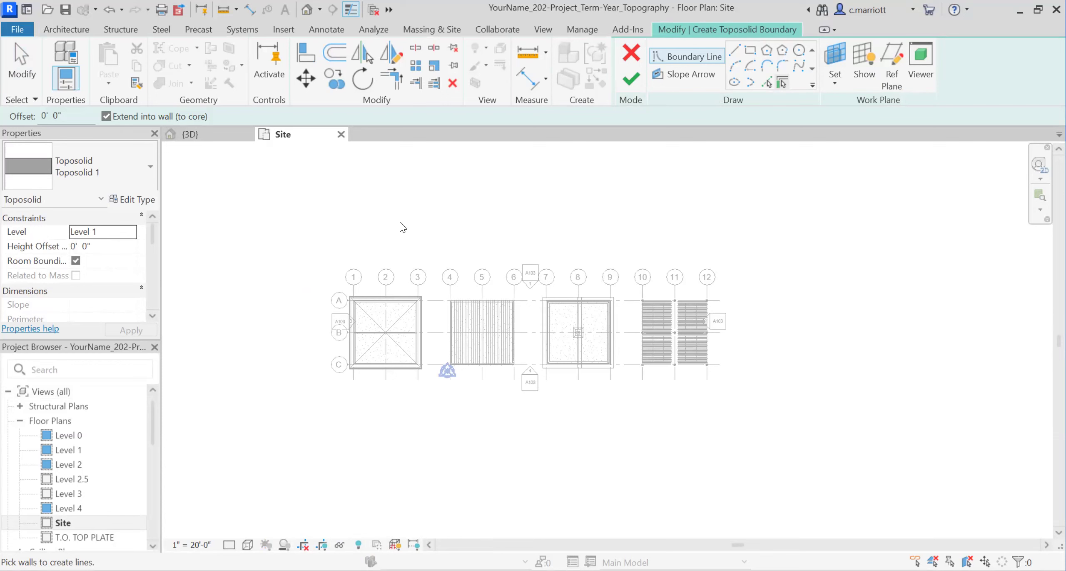
pyautogui.click(750, 52)
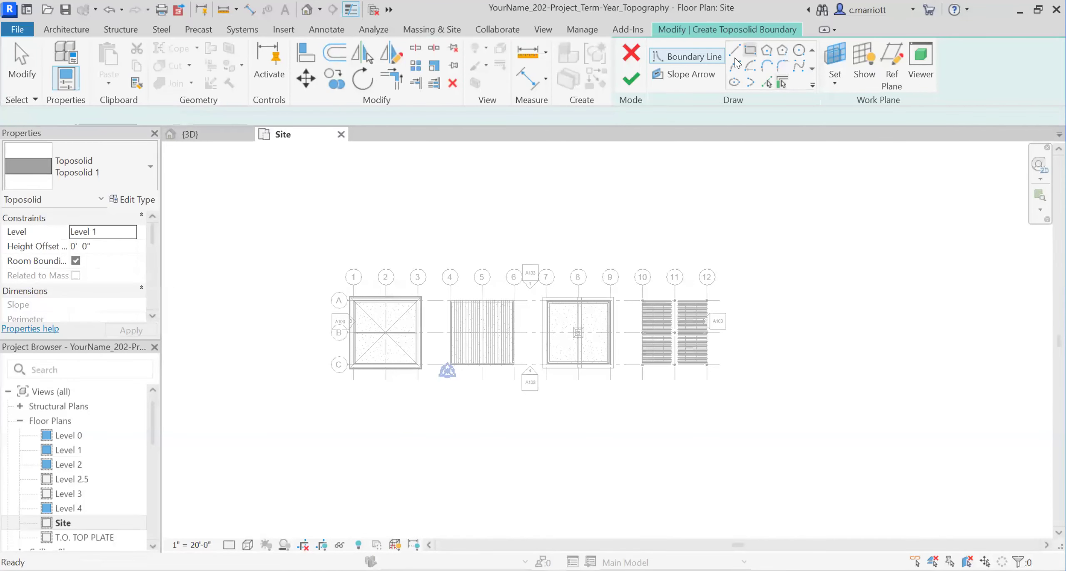
pyautogui.click(277, 207)
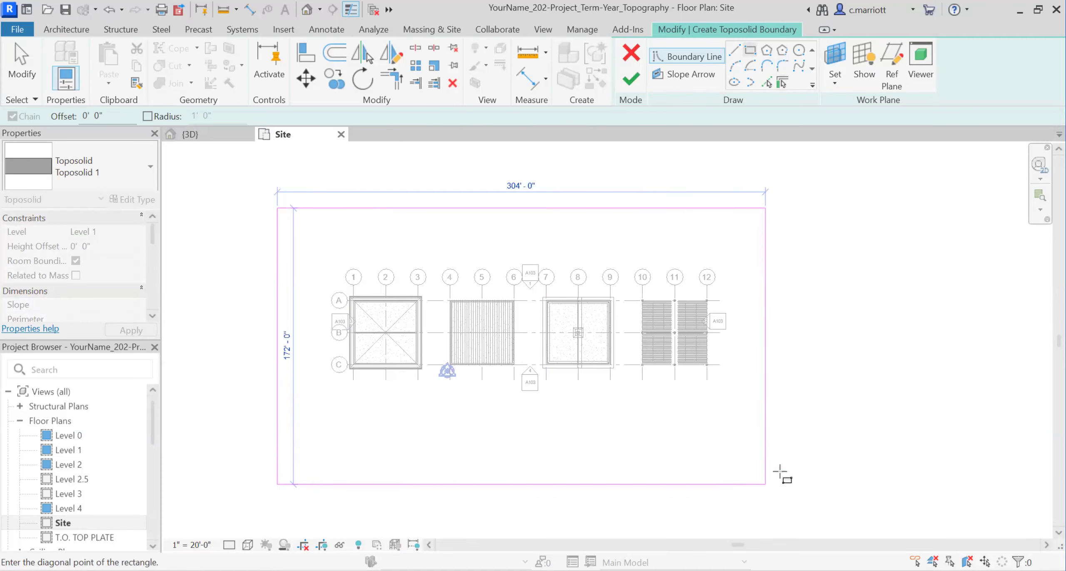
pyautogui.click(791, 445)
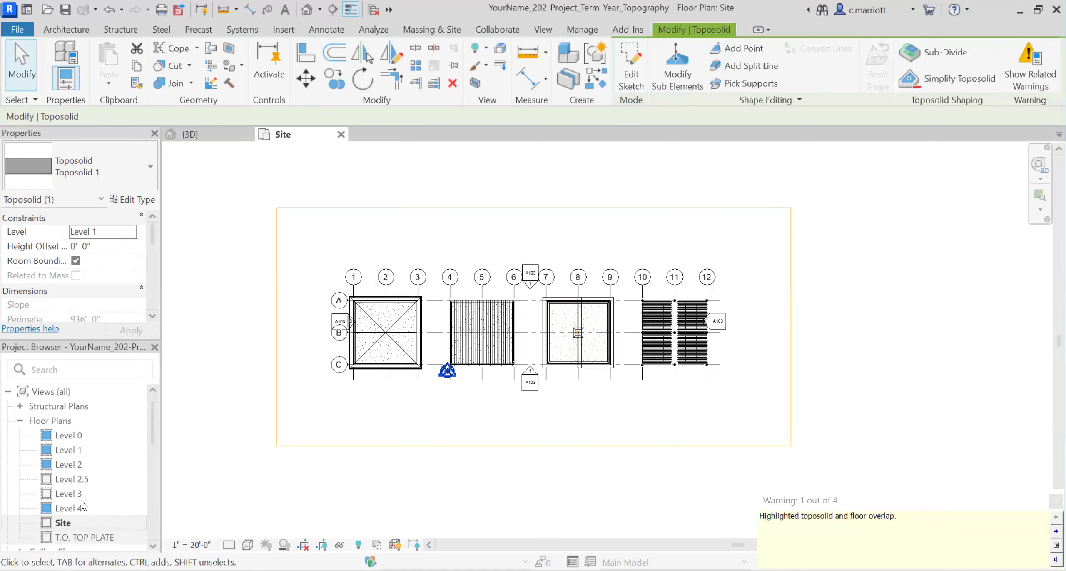
pyautogui.press('Escape')
# Open the Section 1 building section view
pyautogui.scroll(-4, 154, 517)
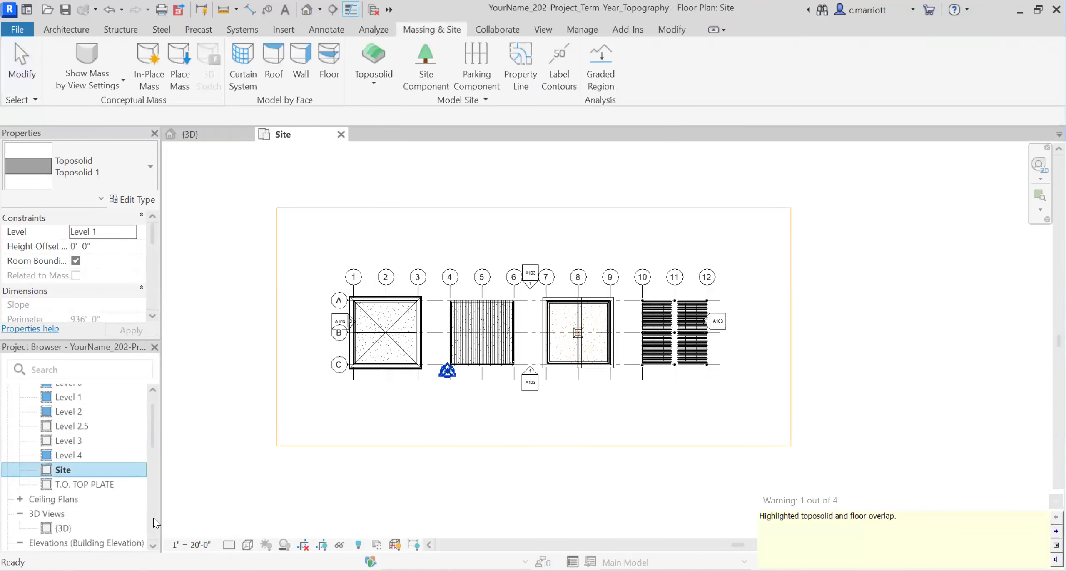
pyautogui.click(153, 518)
pyautogui.moveTo(152, 512); pyautogui.dragTo(148, 481)
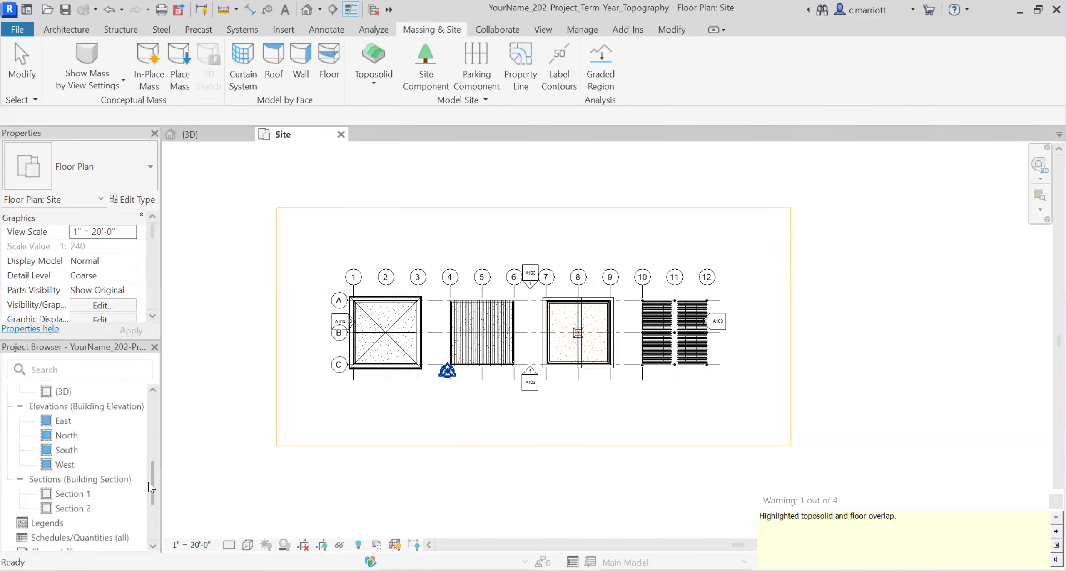
pyautogui.doubleClick(66, 494)
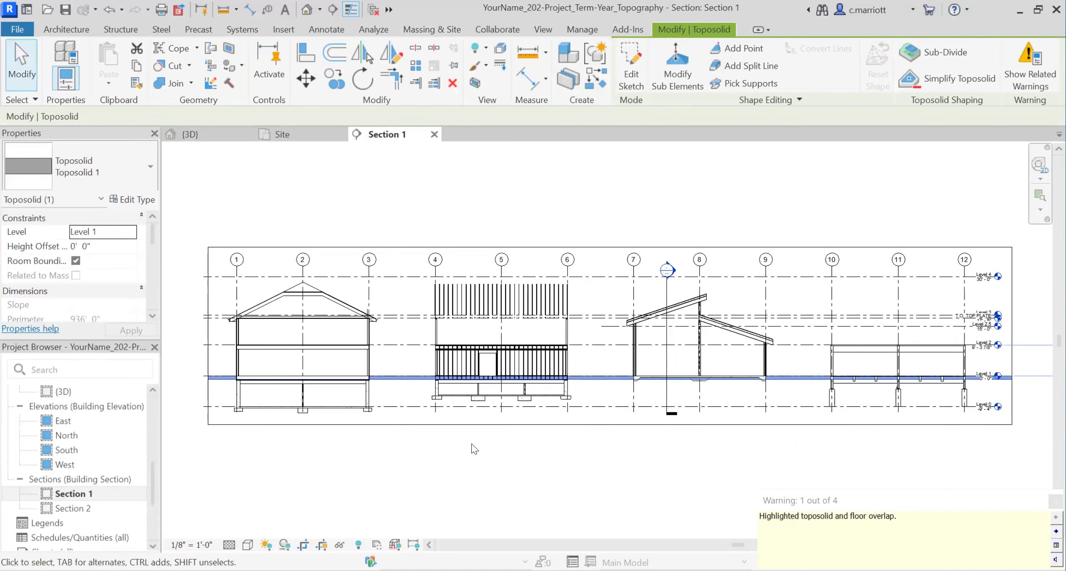
# Edit the Toposolid 1 type's structure so its layer is 15' 0" thick, accepting the overlap warnings and applying the change
pyautogui.scroll(1, 298, 396)
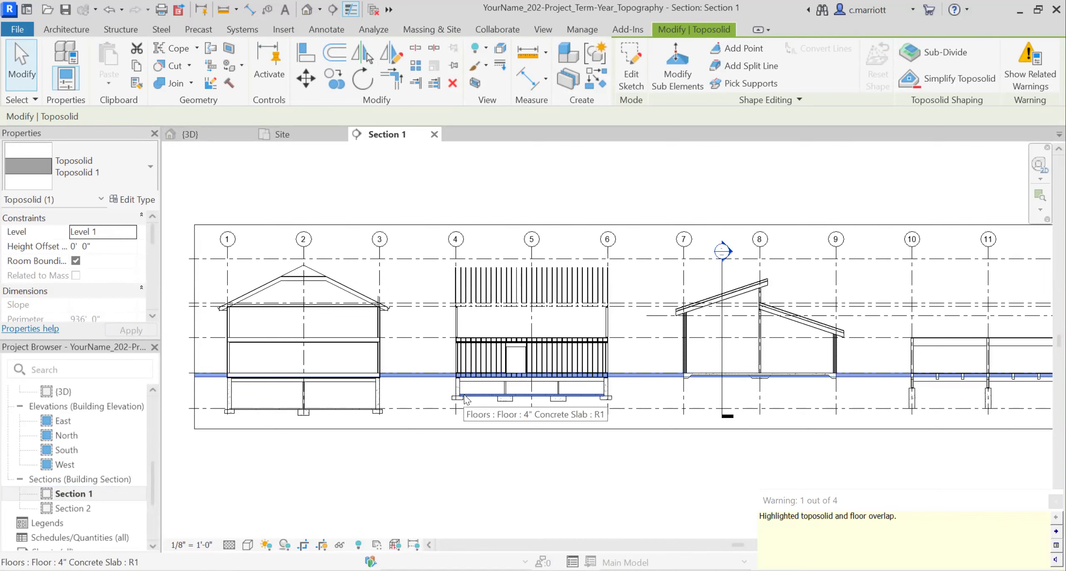
pyautogui.scroll(2, 412, 380)
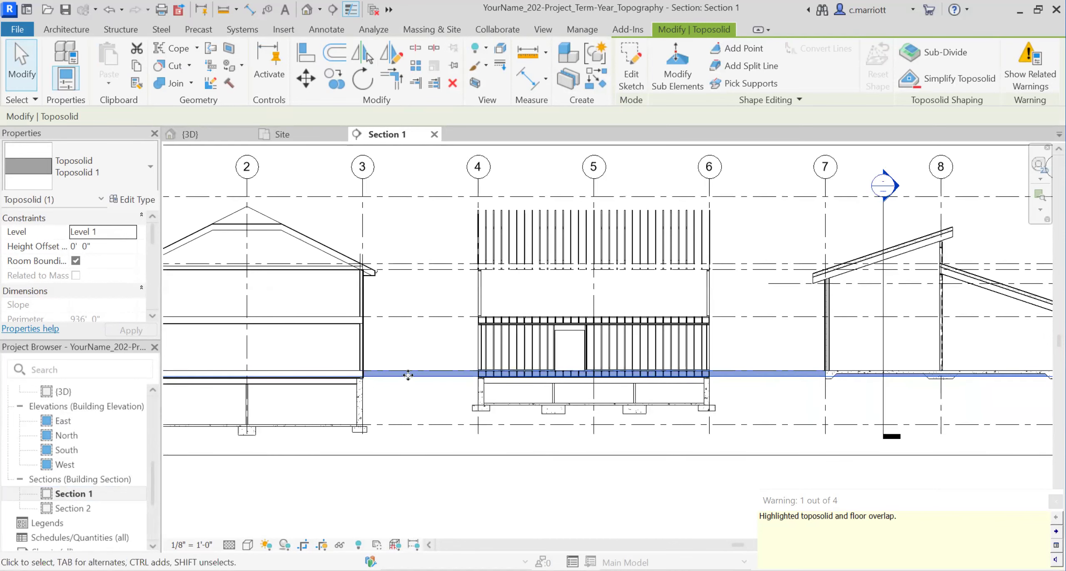
pyautogui.scroll(1, 407, 376)
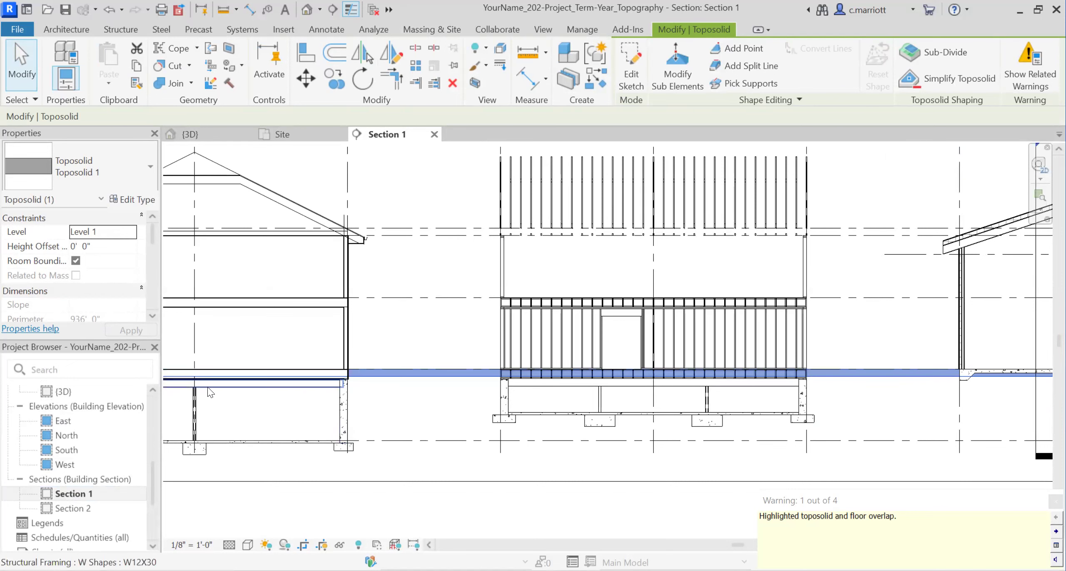
pyautogui.scroll(-1, 449, 380)
pyautogui.scroll(-2, 448, 380)
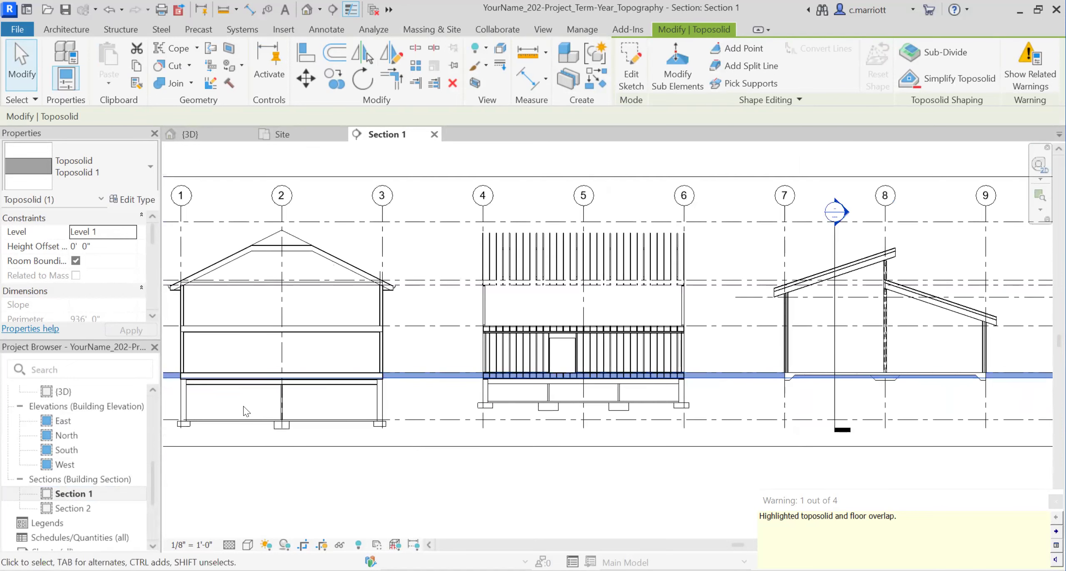
pyautogui.click(151, 261)
pyautogui.click(151, 233)
pyautogui.click(128, 199)
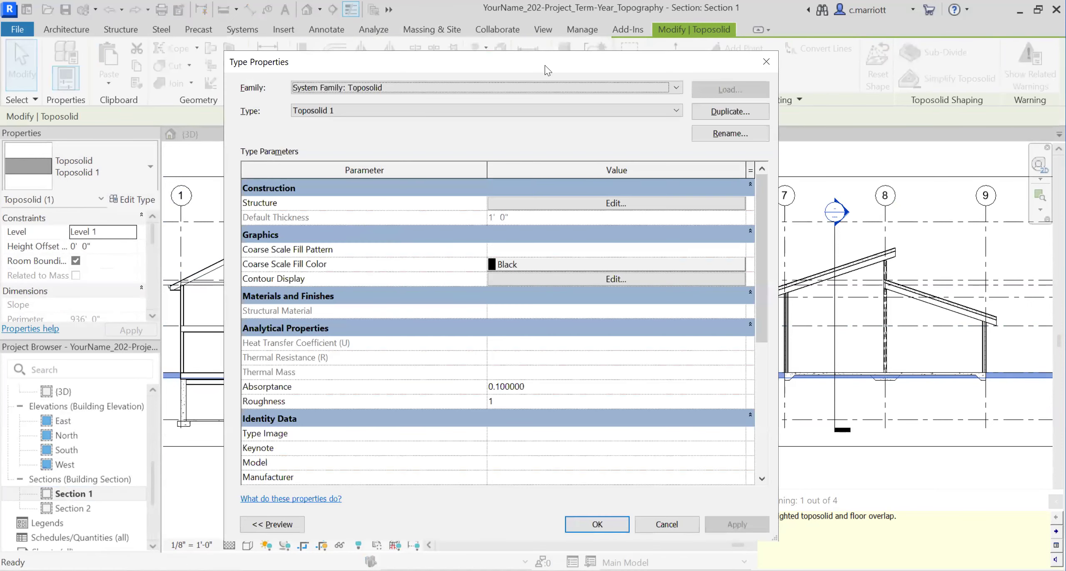
pyautogui.click(500, 204)
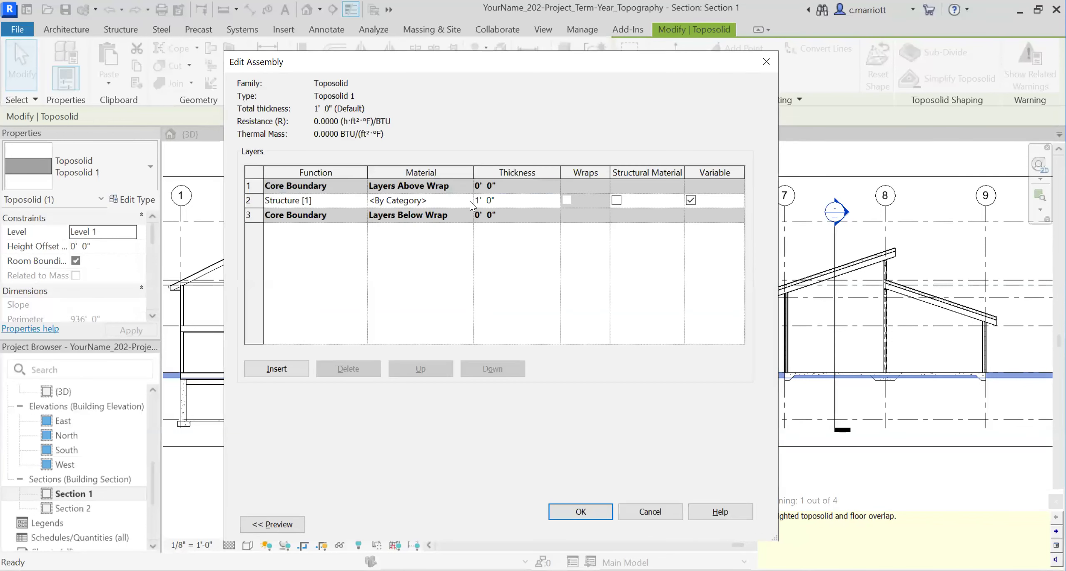
pyautogui.moveTo(479, 200); pyautogui.dragTo(469, 201)
pyautogui.write('15')
pyautogui.click(581, 511)
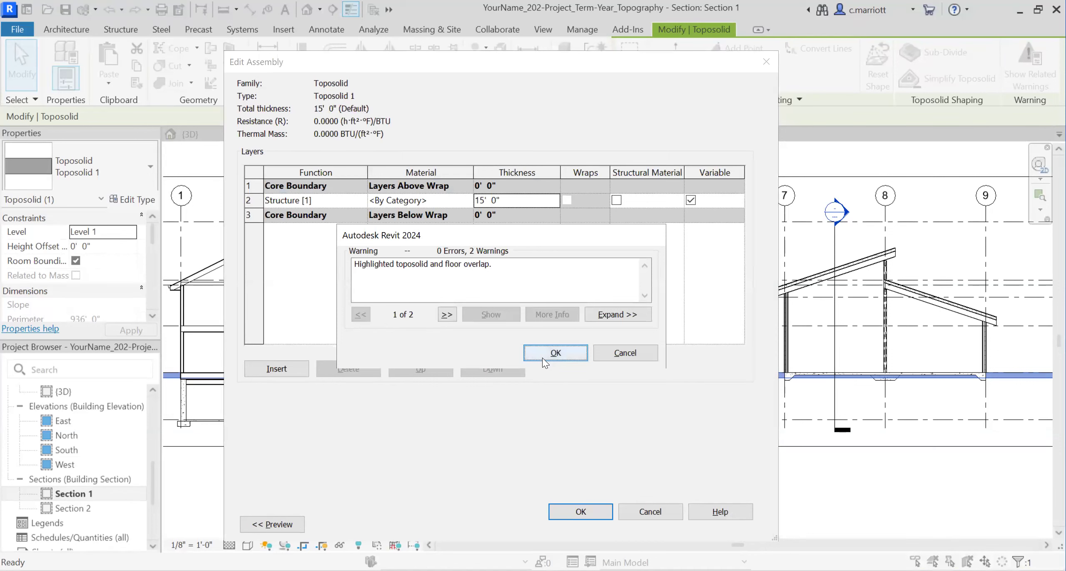
pyautogui.click(556, 353)
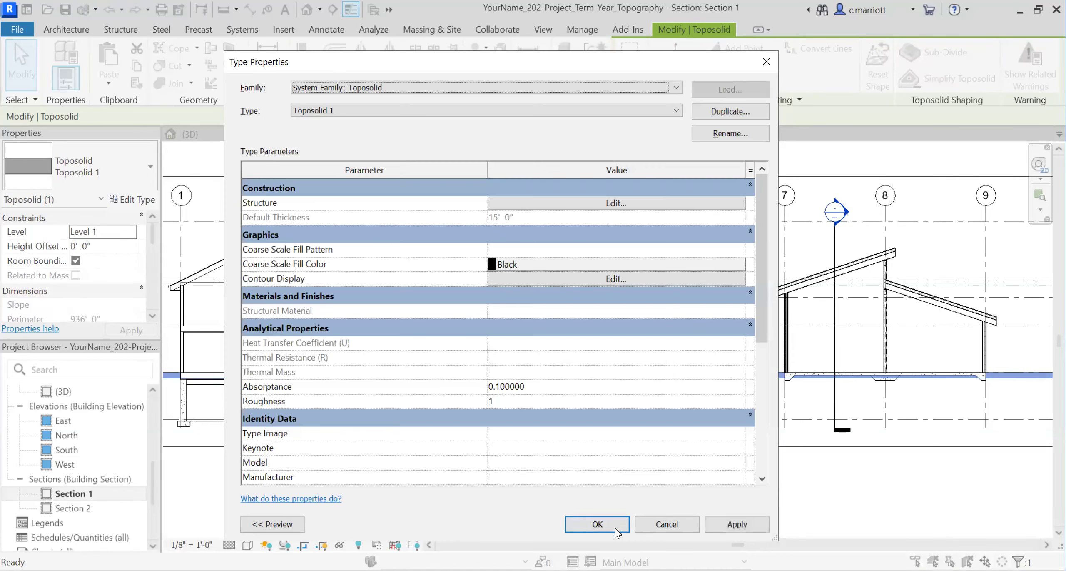
pyautogui.click(738, 525)
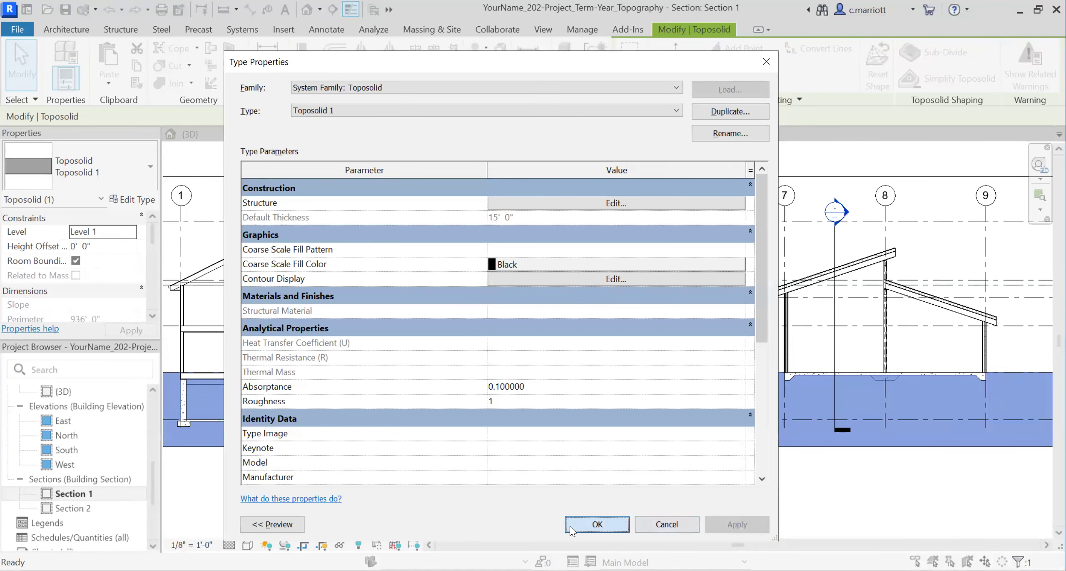
# Examine the toposolid's depth against the foundations and footings of the buildings along the section
pyautogui.scroll(-2, 479, 474)
pyautogui.moveTo(681, 481); pyautogui.dragTo(541, 473, button='middle')
pyautogui.moveTo(822, 439); pyautogui.dragTo(681, 432, button='middle')
pyautogui.scroll(2, 841, 415)
pyautogui.scroll(1, 842, 415)
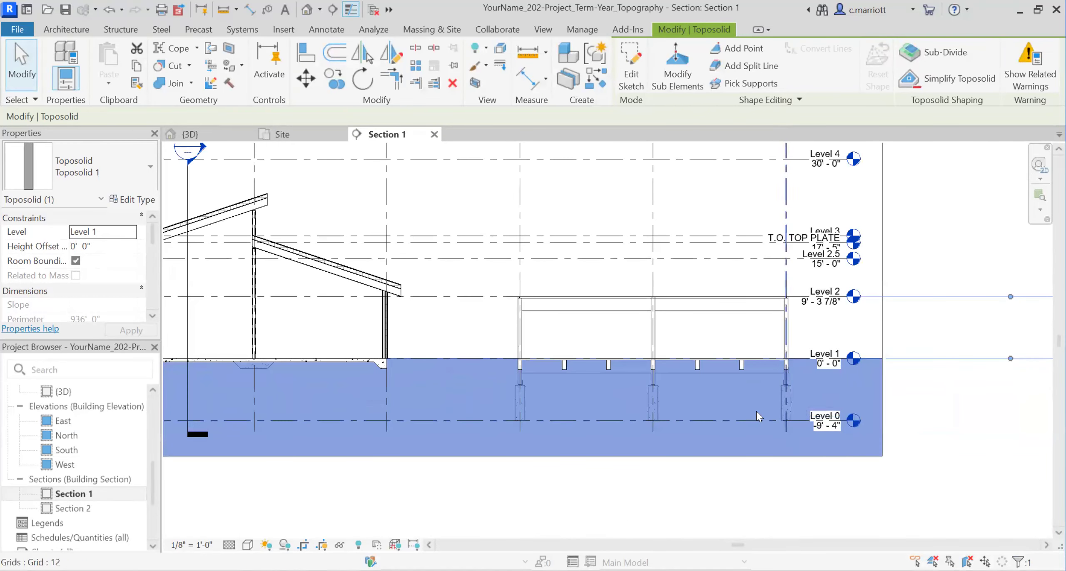
pyautogui.scroll(1, 520, 400)
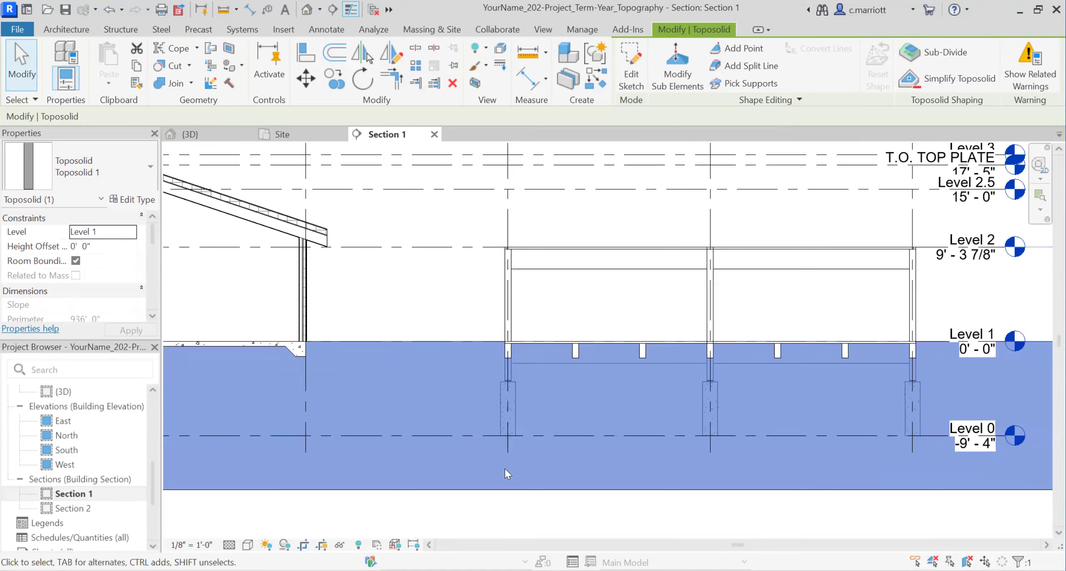
pyautogui.scroll(-1, 505, 468)
pyautogui.moveTo(434, 464); pyautogui.dragTo(614, 462, button='middle')
pyautogui.moveTo(479, 467); pyautogui.dragTo(620, 466, button='middle')
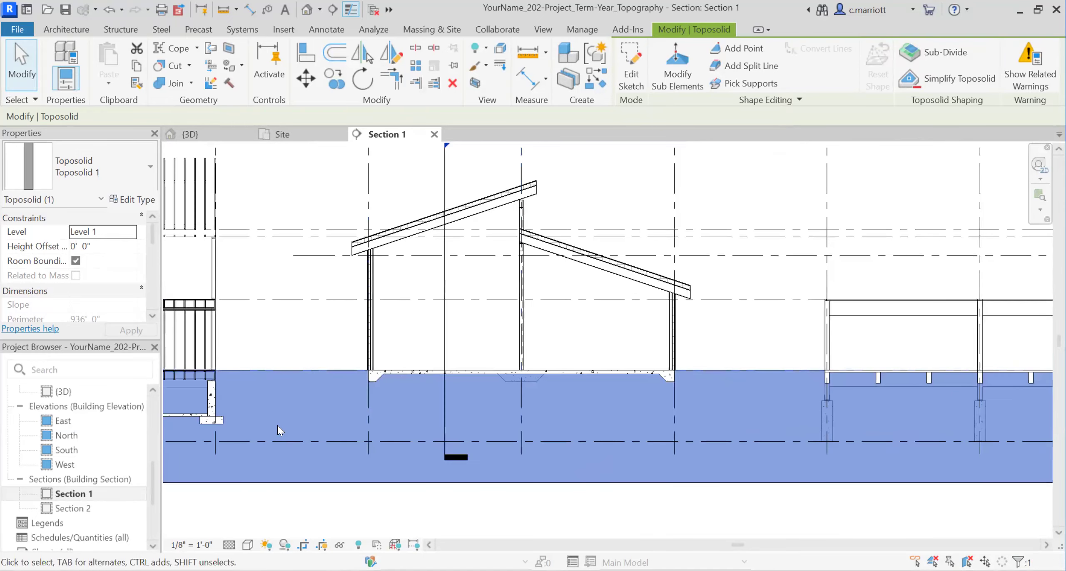
pyautogui.scroll(-1, 277, 425)
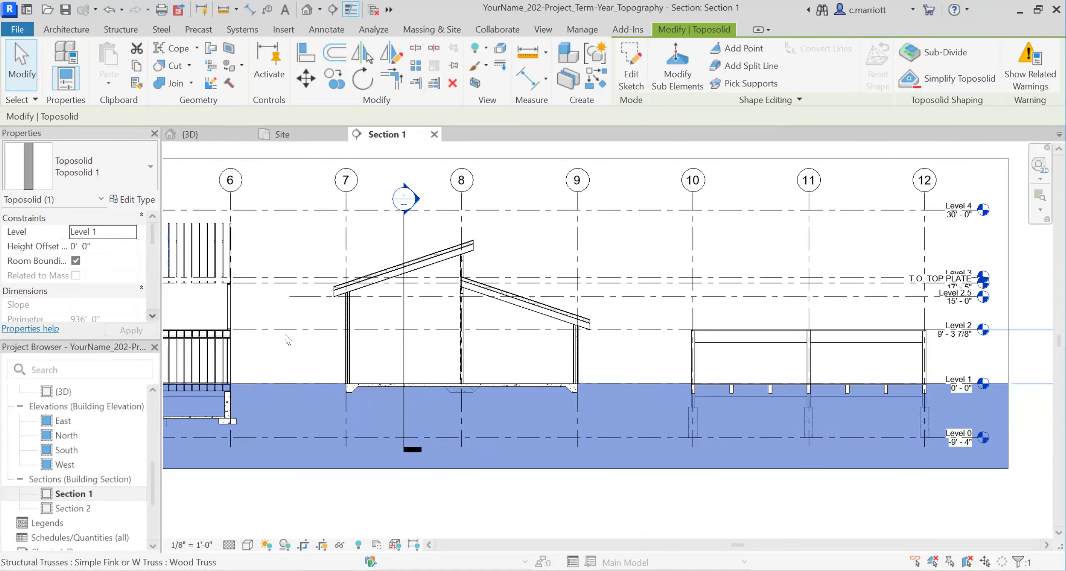
# Set the toposolid's height offset from Level 1 to -0' 6"
pyautogui.click(75, 250)
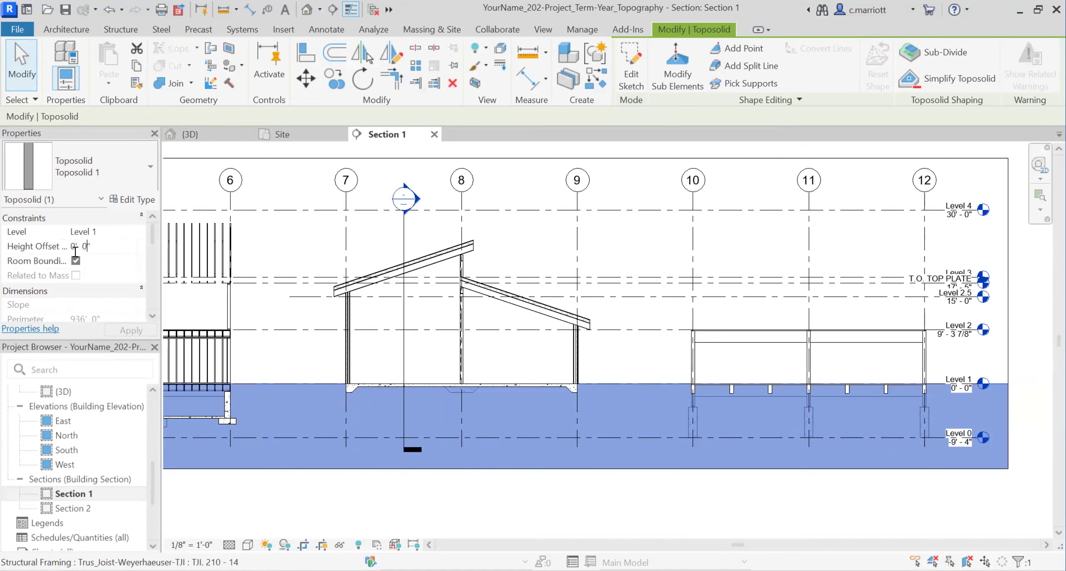
pyautogui.press('BackSpace')
pyautogui.write('-0')
pyautogui.click(132, 330)
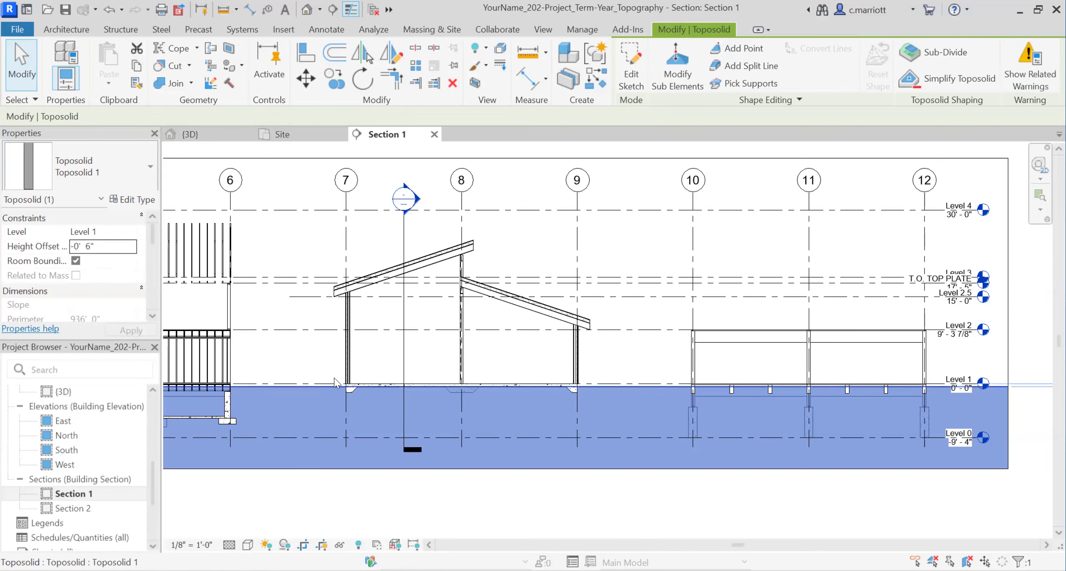
# Examine the toposolid's top surface in relation to the floor slabs and foundations throughout the section
pyautogui.click(313, 329)
pyautogui.scroll(3, 487, 435)
pyautogui.scroll(-6, 433, 427)
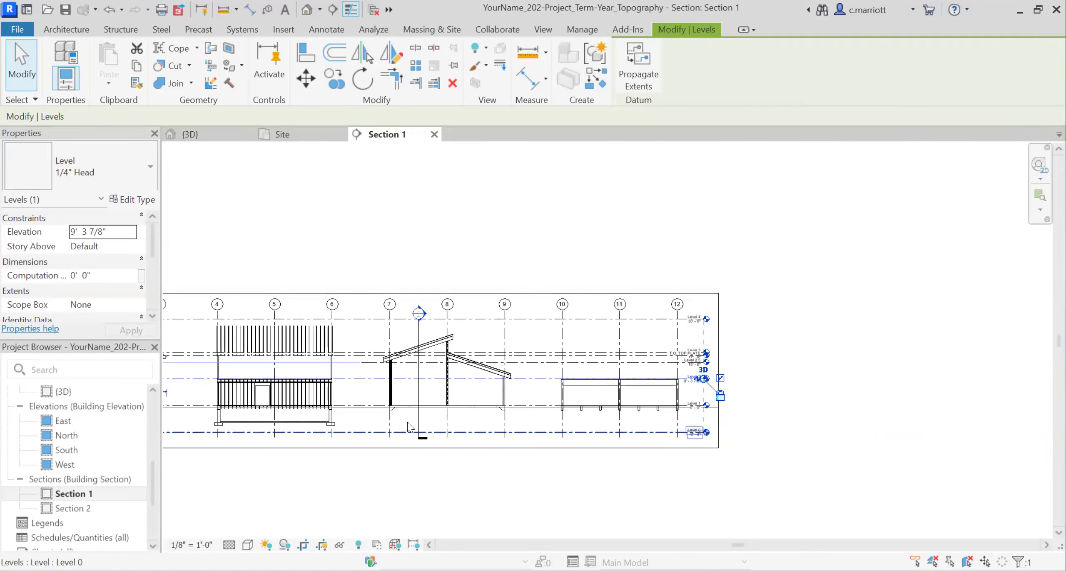
pyautogui.scroll(-2, 408, 422)
pyautogui.scroll(-1, 441, 416)
pyautogui.moveTo(476, 453); pyautogui.dragTo(602, 482, button='middle')
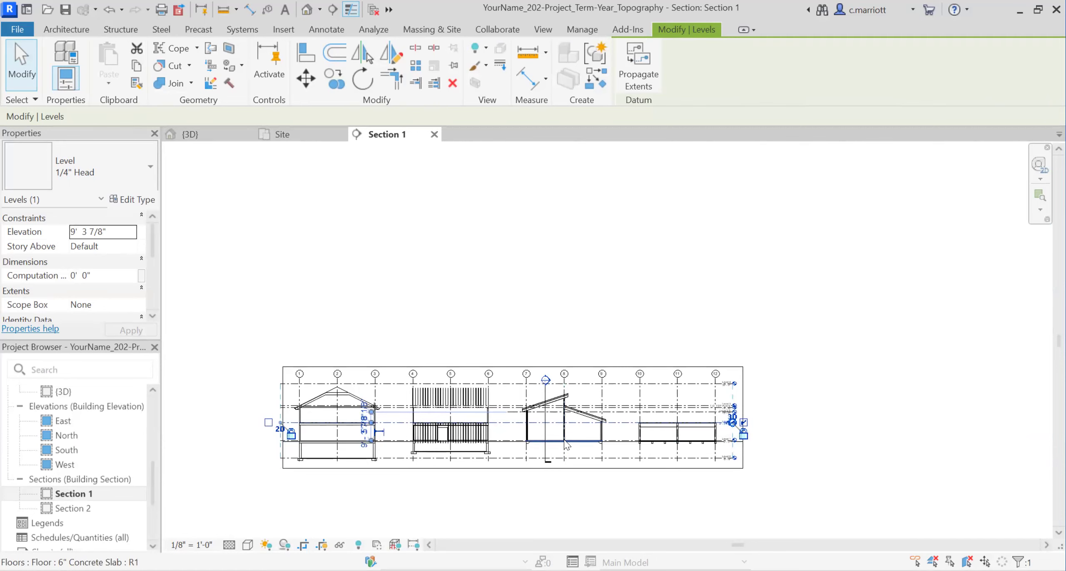
pyautogui.scroll(1, 581, 444)
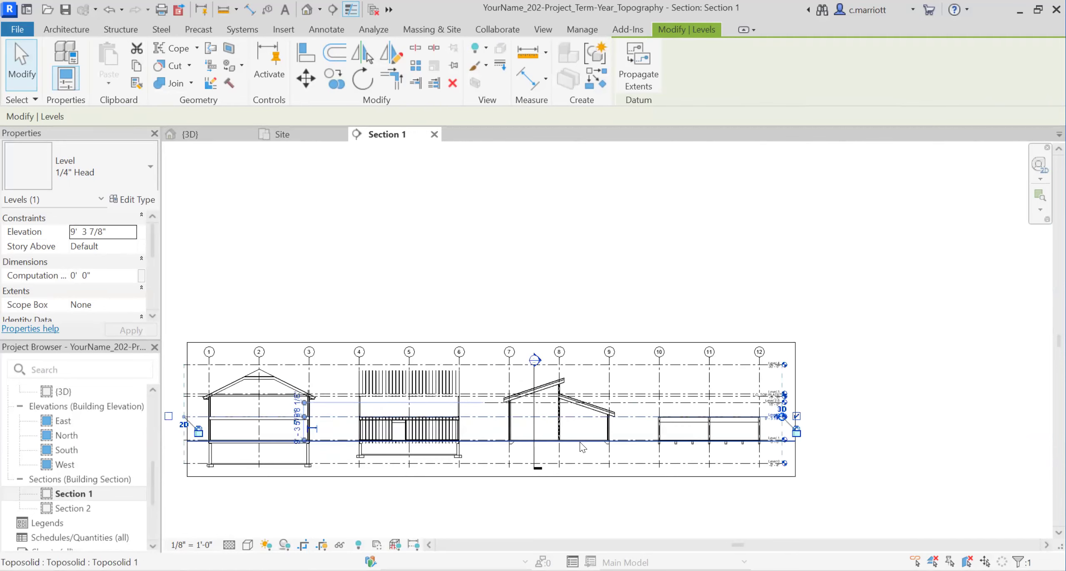
pyautogui.scroll(5, 581, 444)
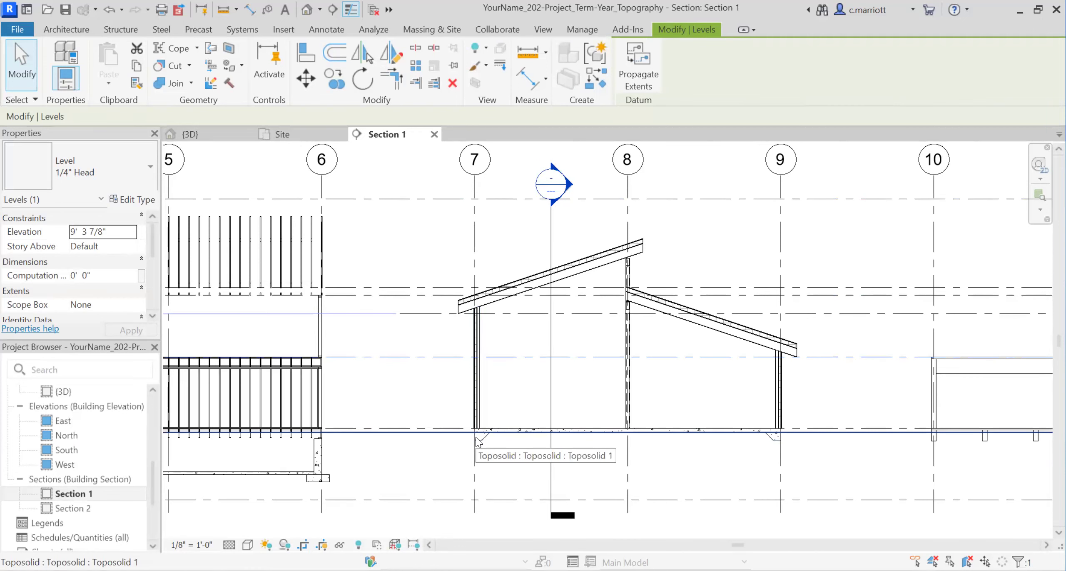
pyautogui.scroll(-1, 480, 440)
pyautogui.scroll(-2, 481, 441)
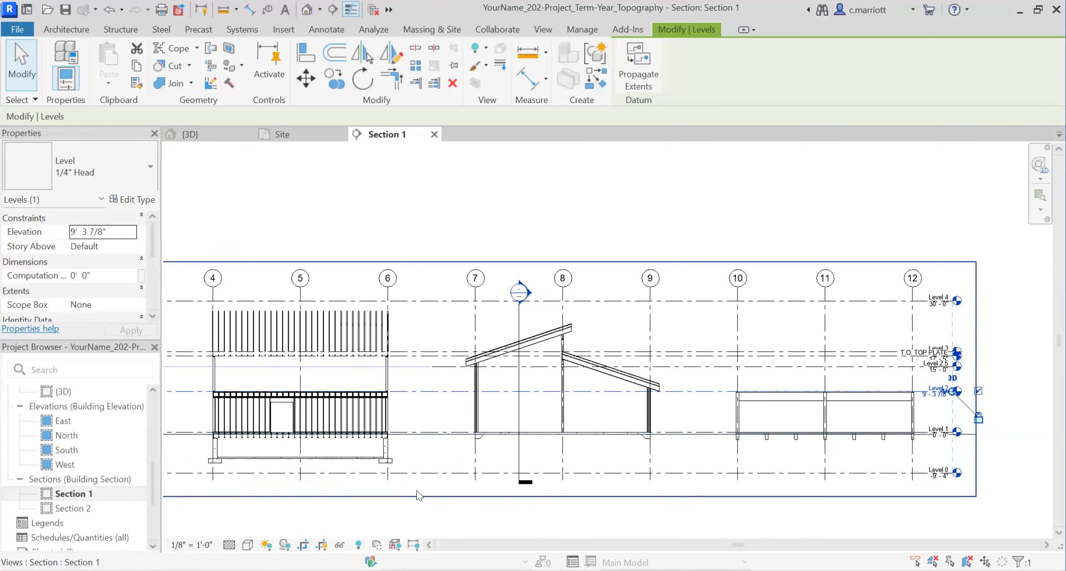
# In Section 1's visibility overrides, clear the Toposolid surface pattern override and set its cut foreground pattern to Earth
pyautogui.click(479, 496)
pyautogui.scroll(-1, 545, 461)
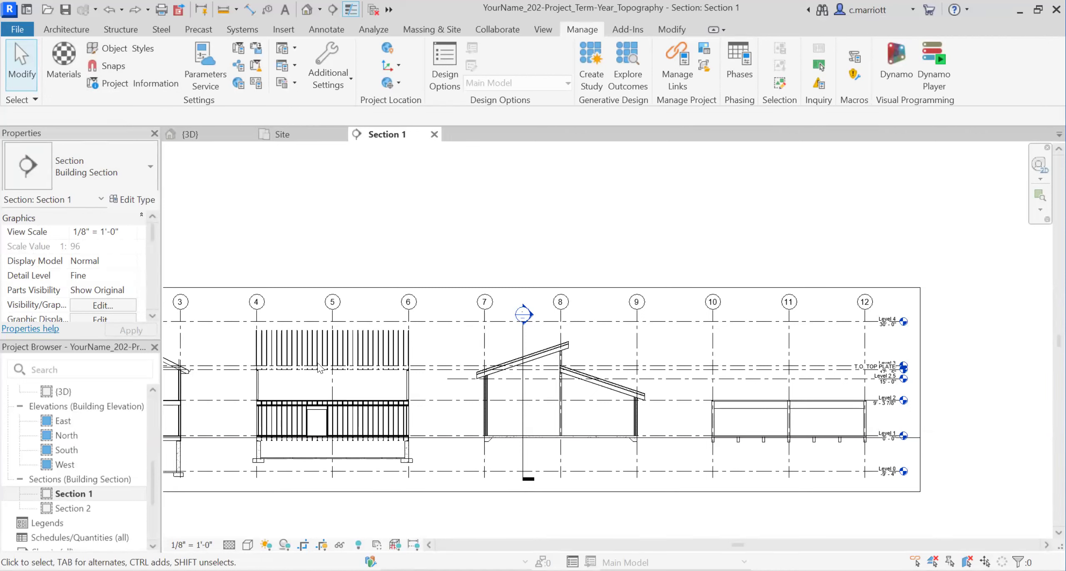
pyautogui.click(95, 305)
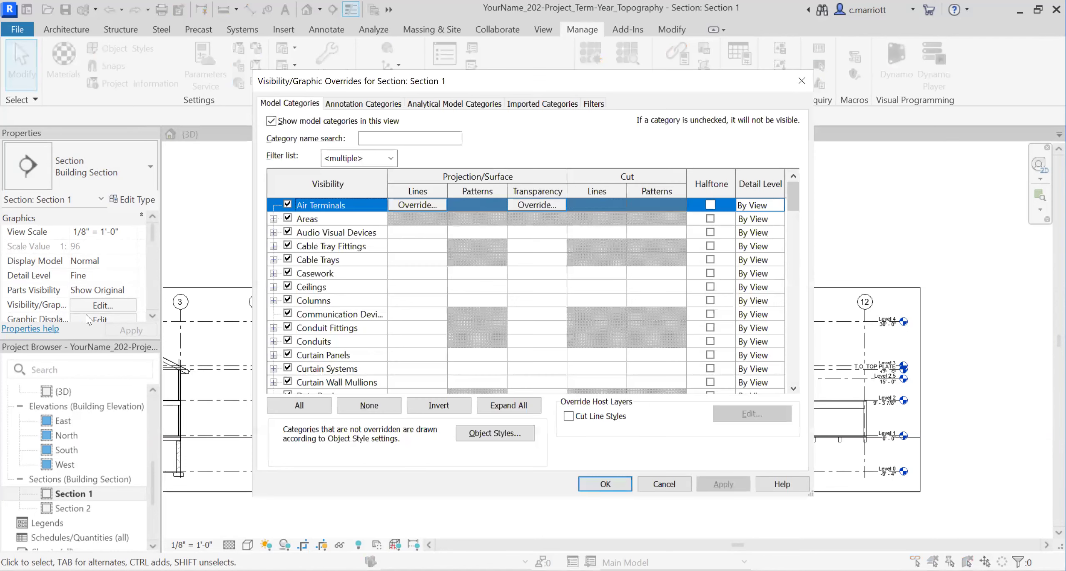
pyautogui.moveTo(794, 196); pyautogui.dragTo(784, 376)
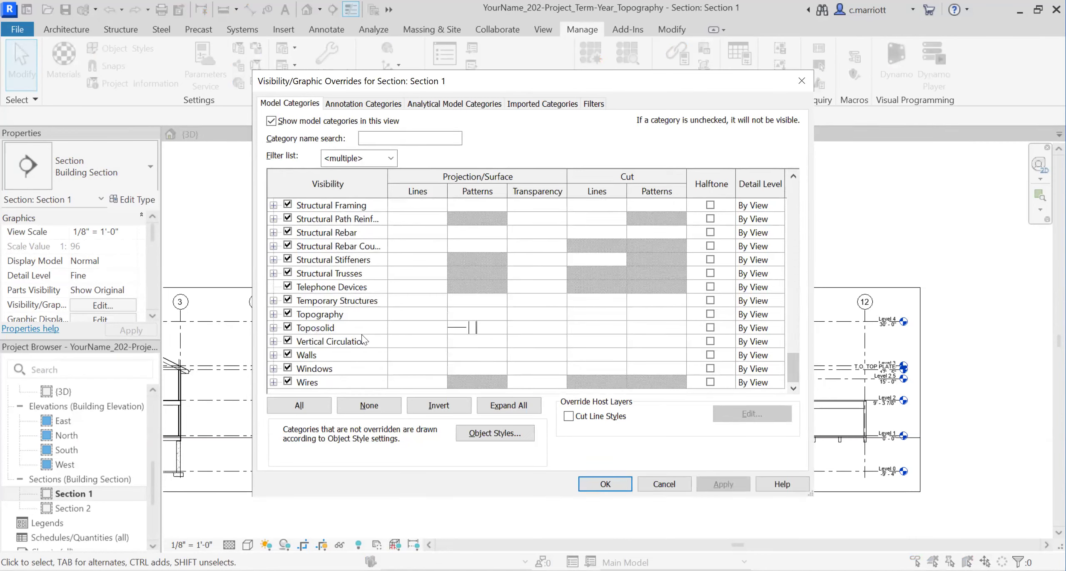
pyautogui.click(469, 333)
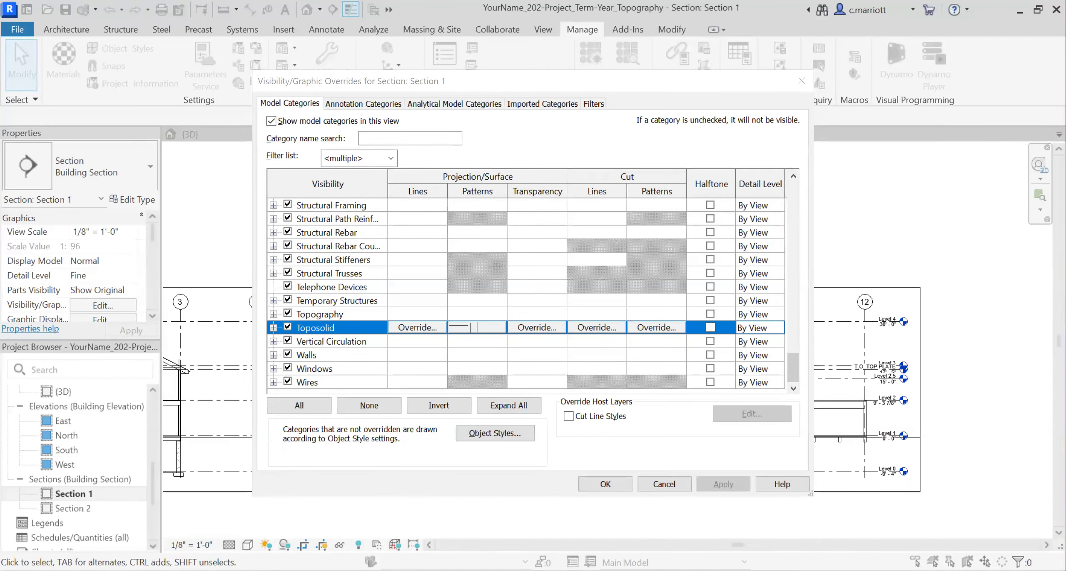
pyautogui.click(60, 467)
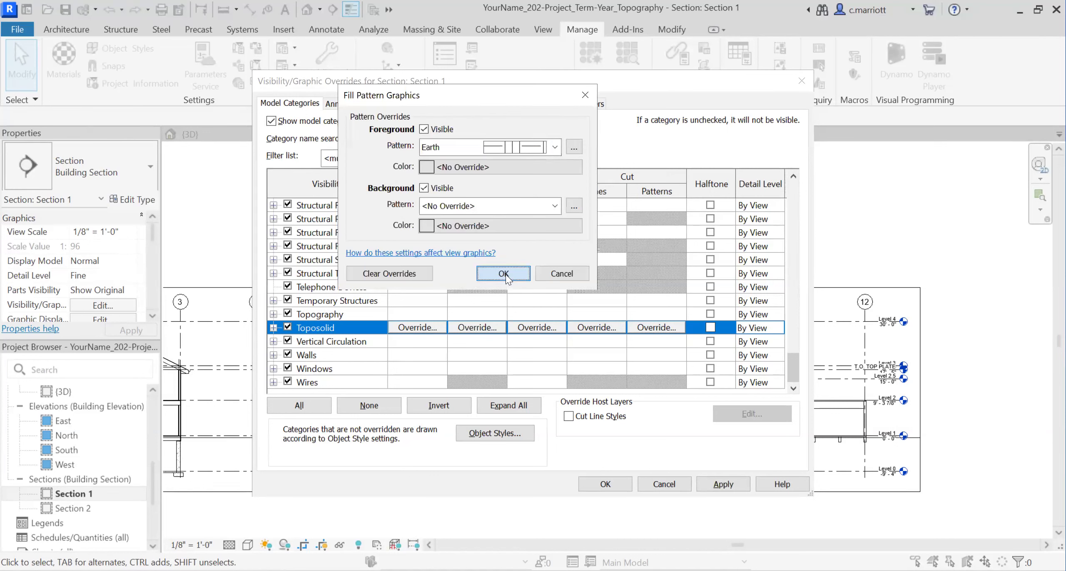
pyautogui.click(509, 277)
pyautogui.click(724, 483)
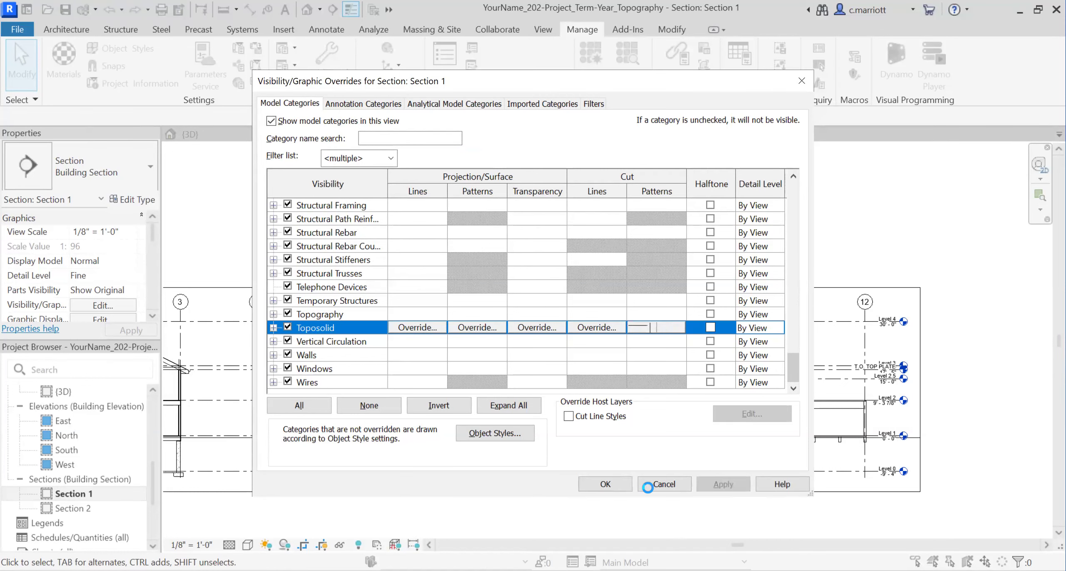
pyautogui.click(606, 483)
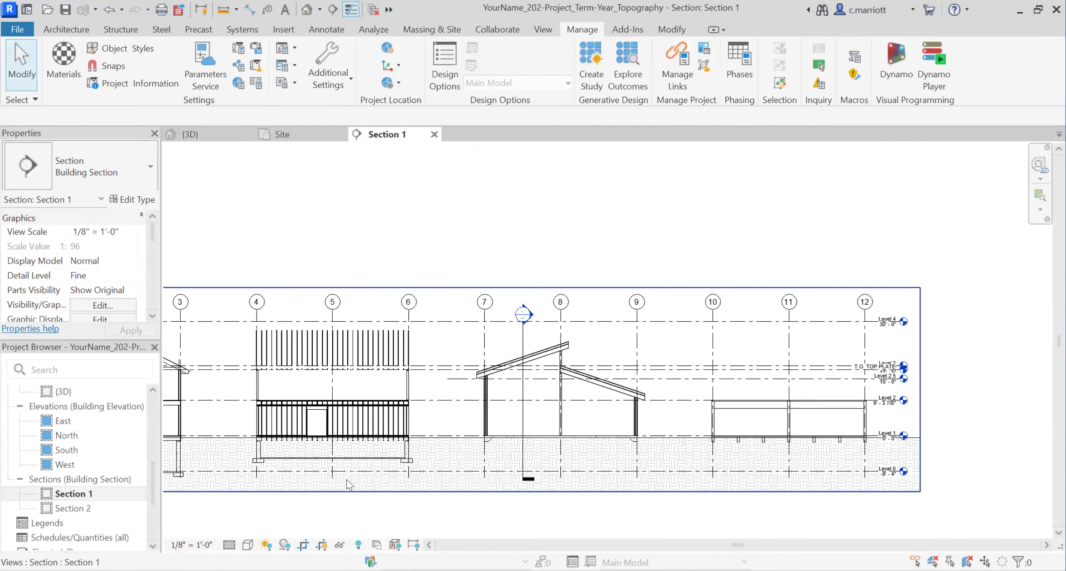
pyautogui.scroll(4, 378, 443)
pyautogui.scroll(2, 542, 449)
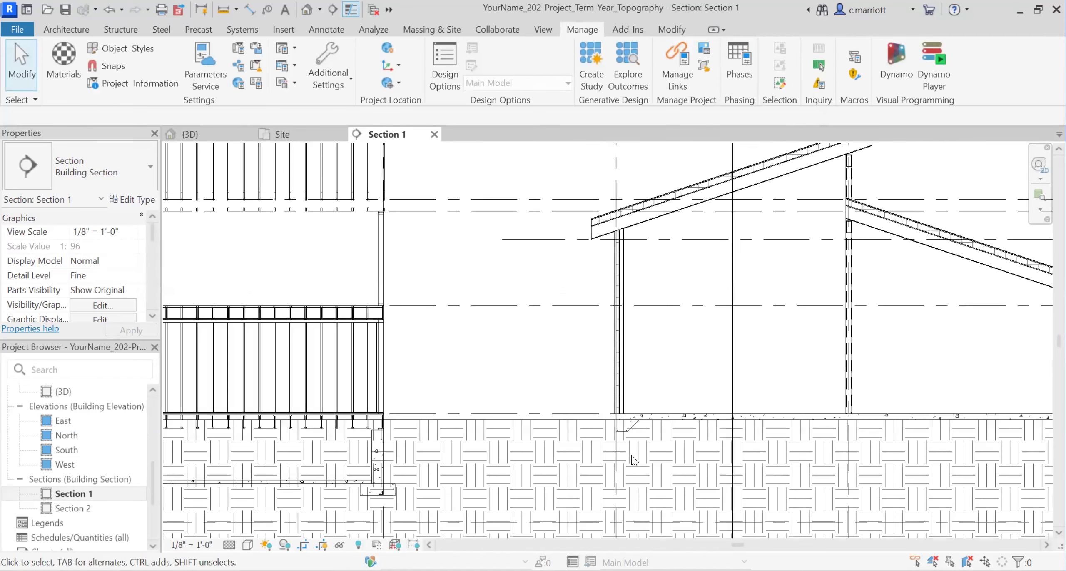
# Measure from the outer top corner of the 12" concrete retaining wall up to the toposolid's top surface
pyautogui.scroll(2, 593, 427)
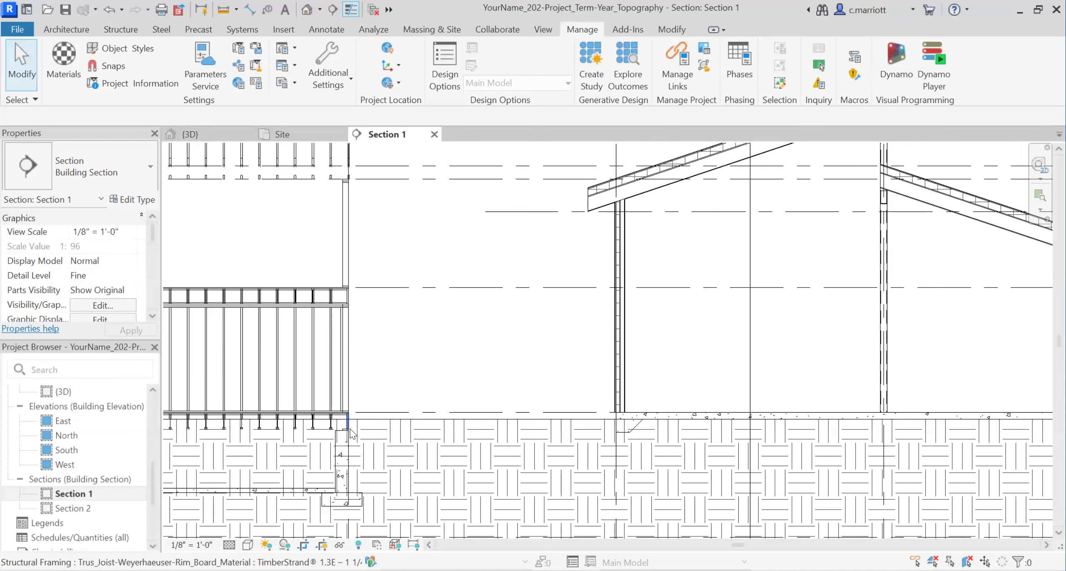
pyautogui.scroll(-4, 374, 454)
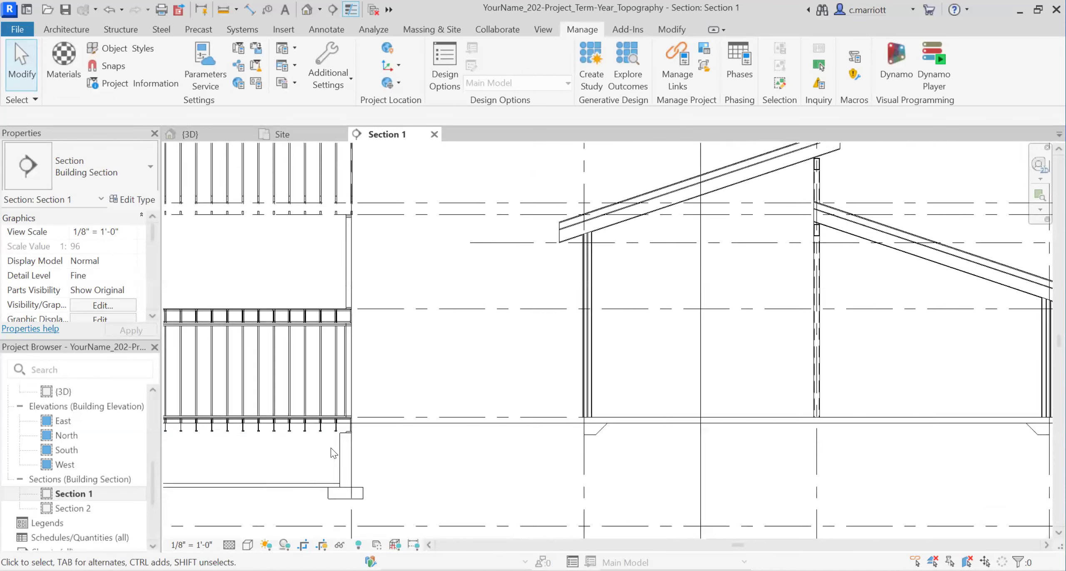
pyautogui.scroll(7, 343, 469)
pyautogui.scroll(2, 359, 429)
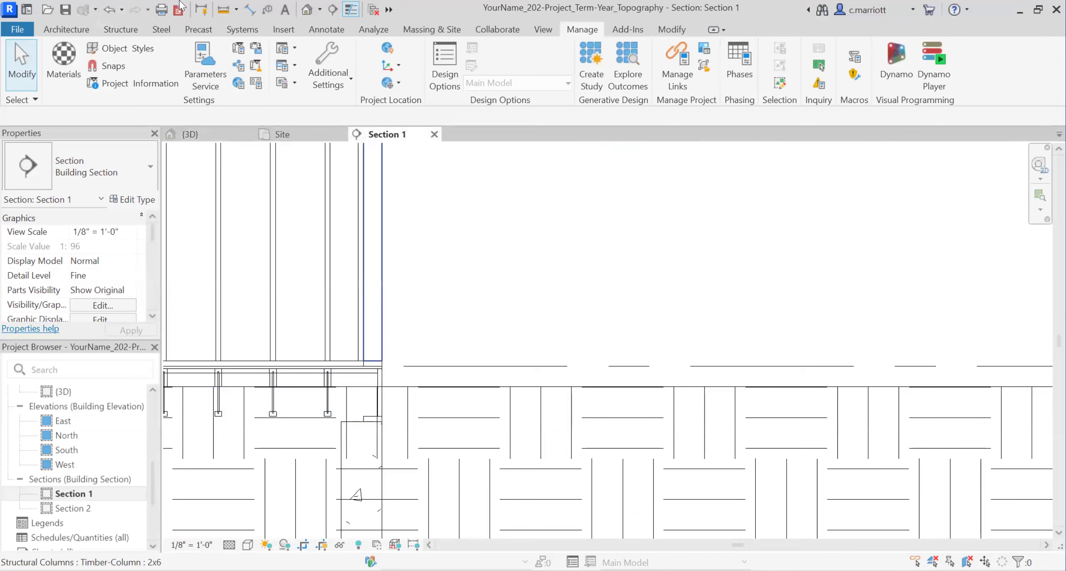
pyautogui.click(222, 11)
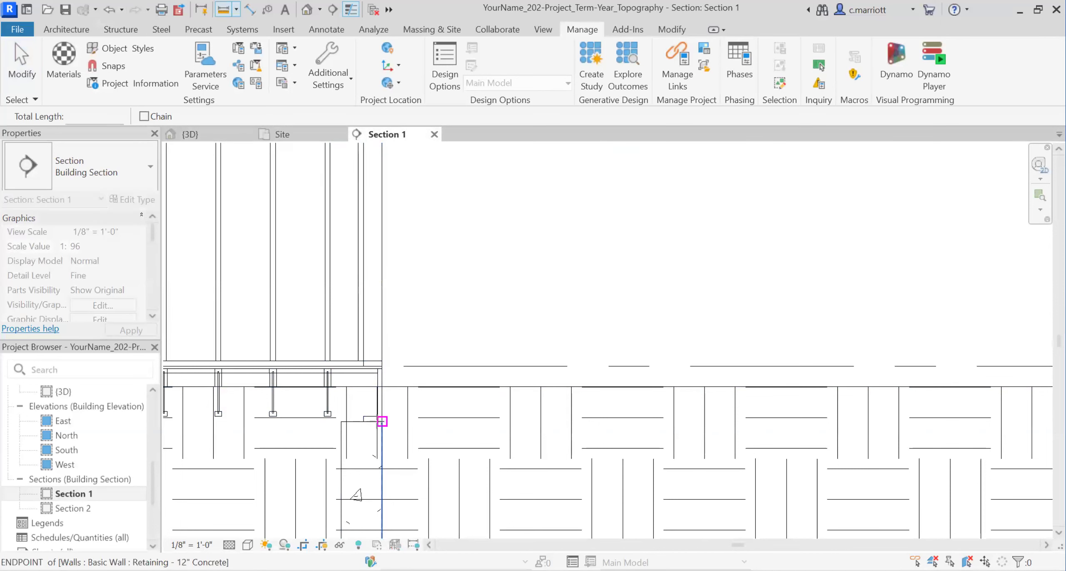
pyautogui.click(382, 421)
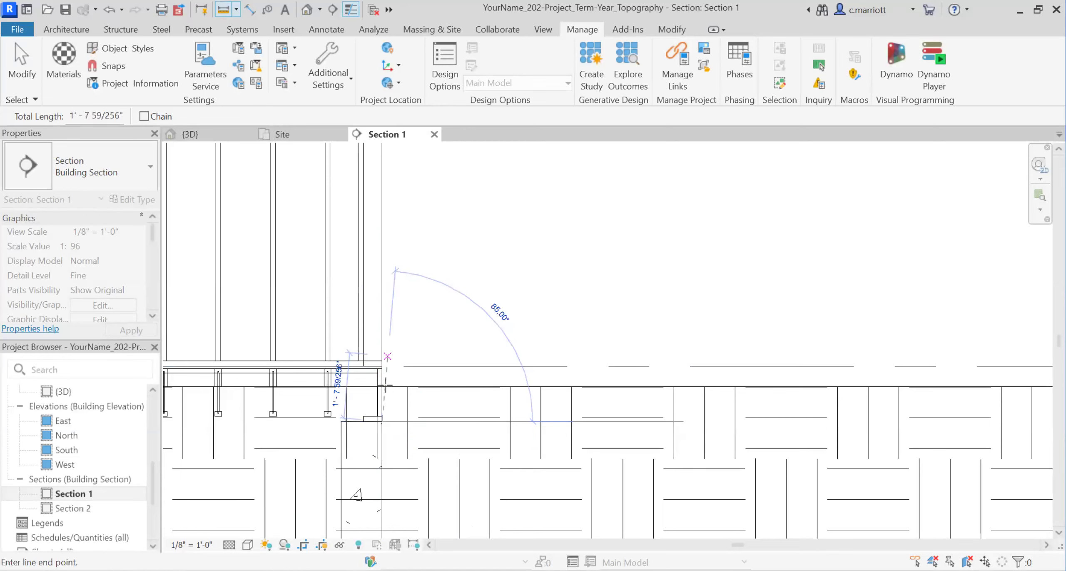
pyautogui.press('Escape')
pyautogui.press('Escape')
pyautogui.scroll(-5, 416, 450)
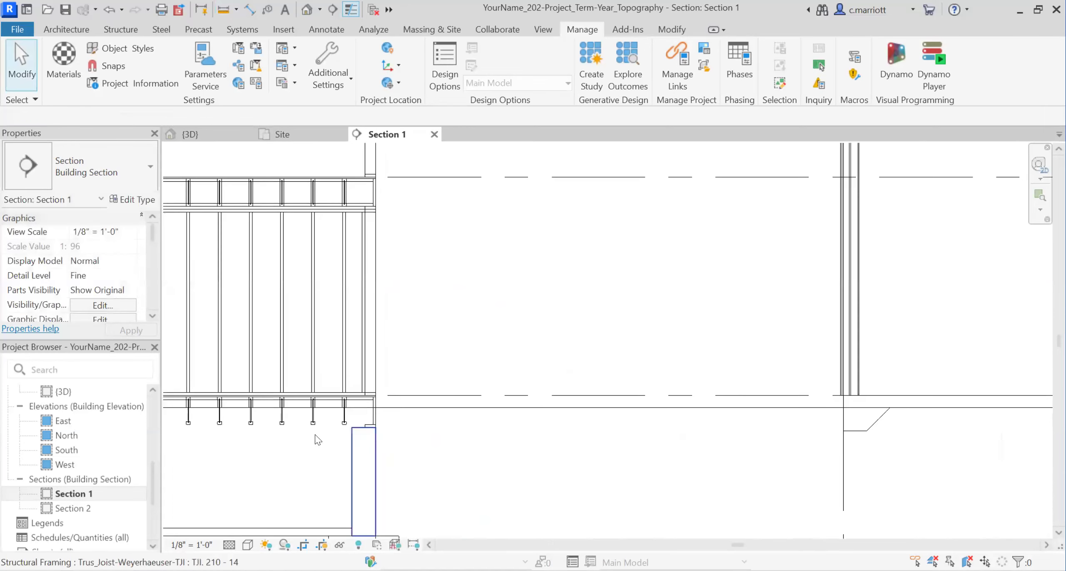
# Examine the ground level against the retaining walls, floor framing, slabs and footings of all four buildings along the section
pyautogui.moveTo(184, 430); pyautogui.dragTo(493, 388, button='middle')
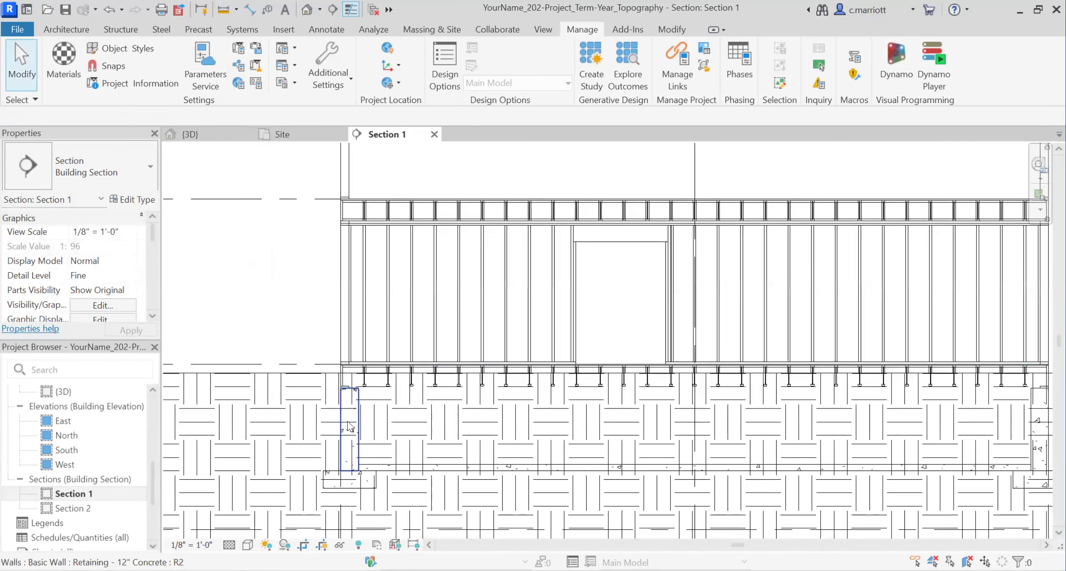
pyautogui.scroll(1, 347, 394)
pyautogui.scroll(-4, 711, 482)
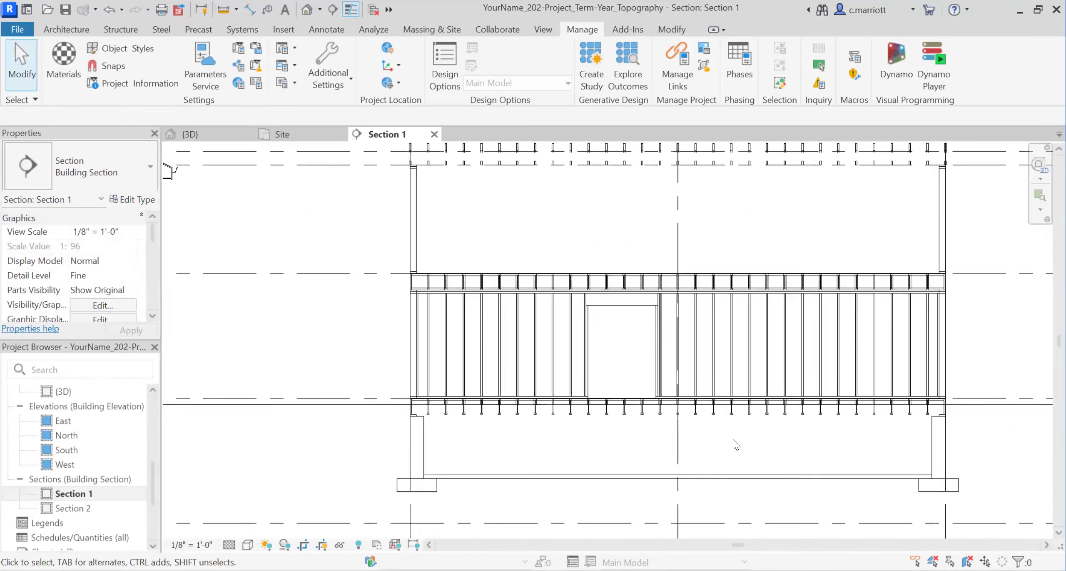
pyautogui.moveTo(729, 485); pyautogui.dragTo(587, 433, button='middle')
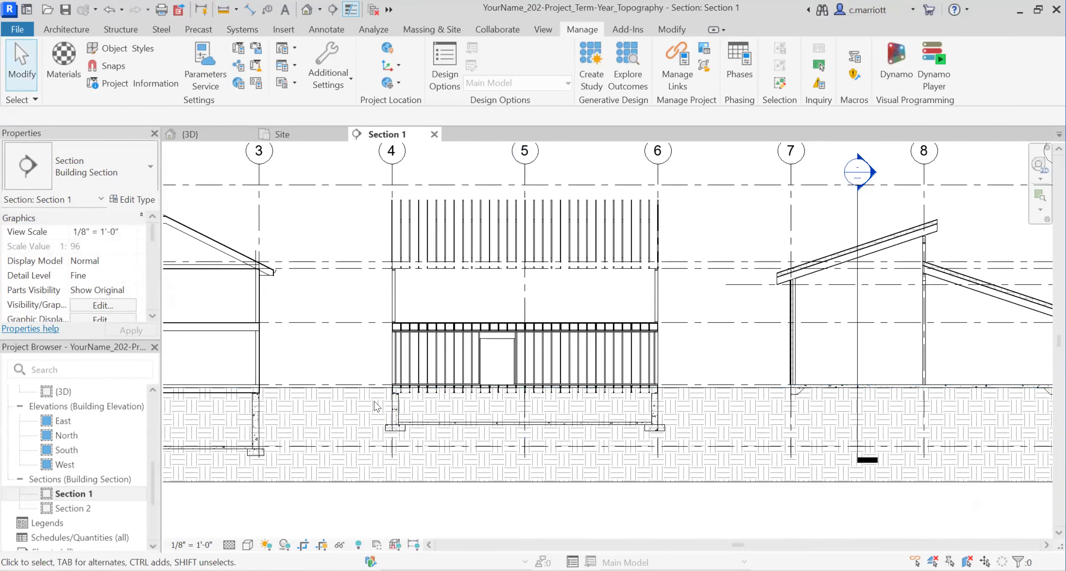
pyautogui.scroll(4, 377, 406)
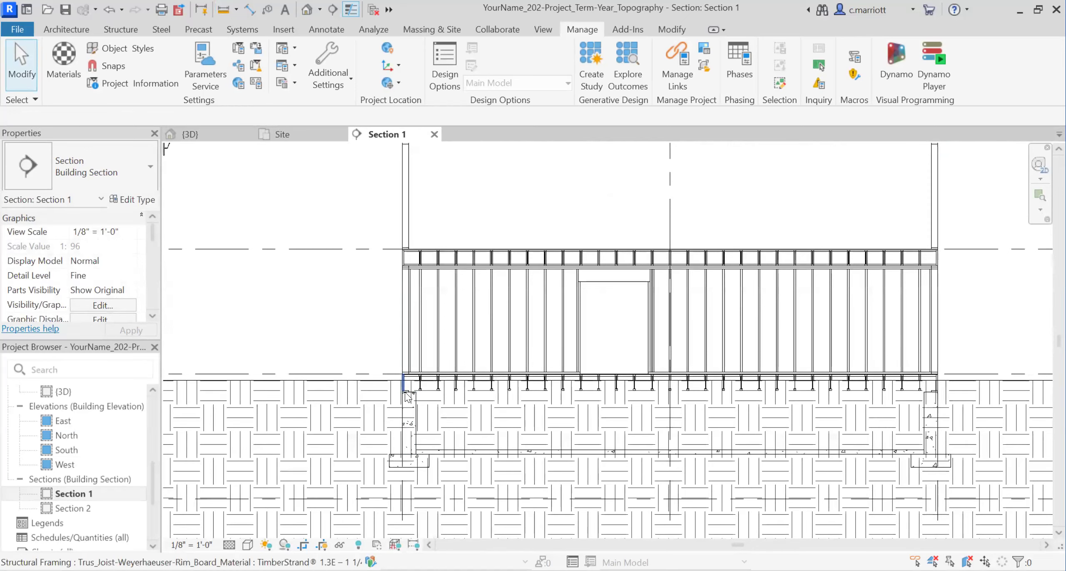
pyautogui.scroll(-4, 402, 393)
pyautogui.moveTo(372, 404); pyautogui.dragTo(620, 407, button='middle')
pyautogui.moveTo(491, 404); pyautogui.dragTo(453, 405, button='middle')
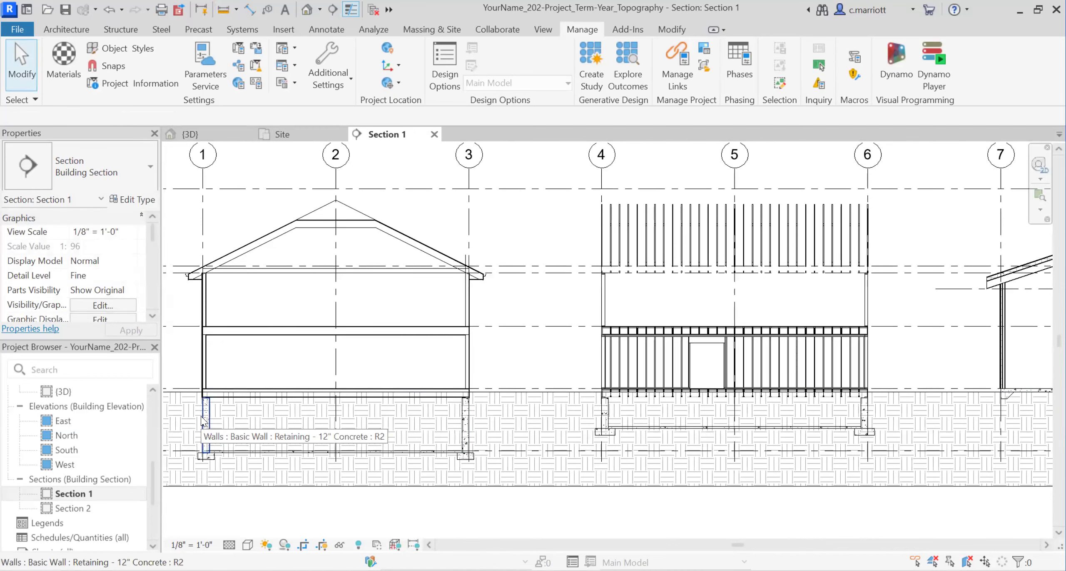
pyautogui.scroll(-4, 205, 427)
pyautogui.moveTo(724, 411); pyautogui.dragTo(491, 400, button='middle')
pyautogui.scroll(5, 676, 405)
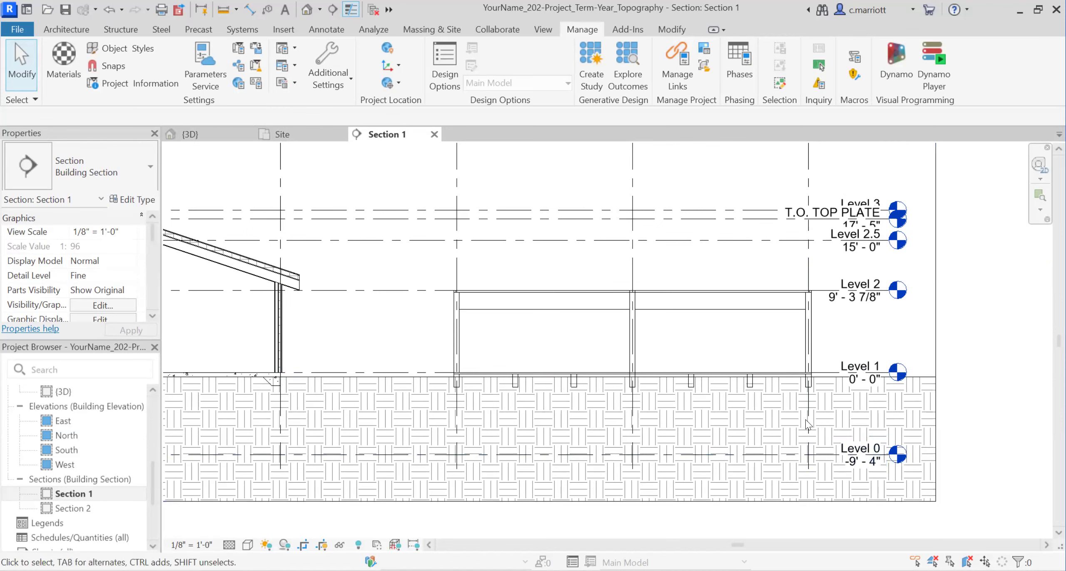
pyautogui.scroll(-8, 806, 403)
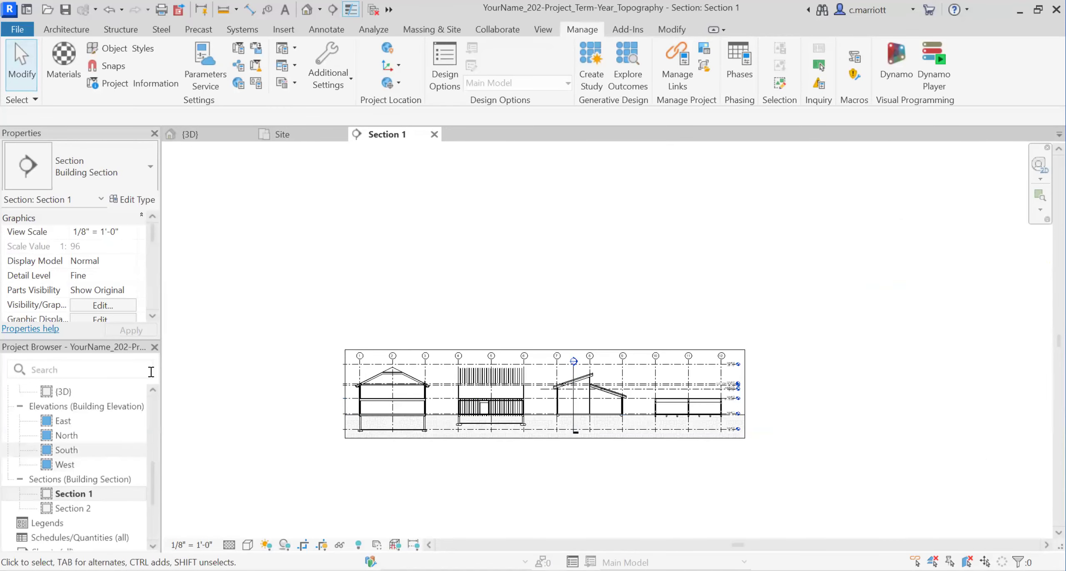
# In the Site plan, add toposolid points at absolute elevation -2' 0" where grid 6 meets the upper and lower boundary edges
pyautogui.click(283, 135)
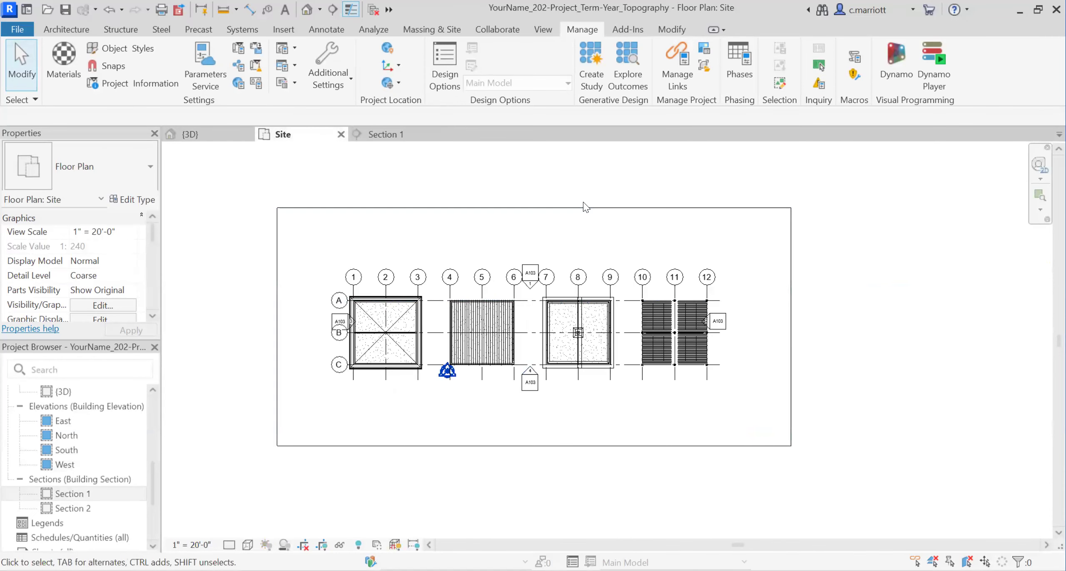
pyautogui.click(581, 207)
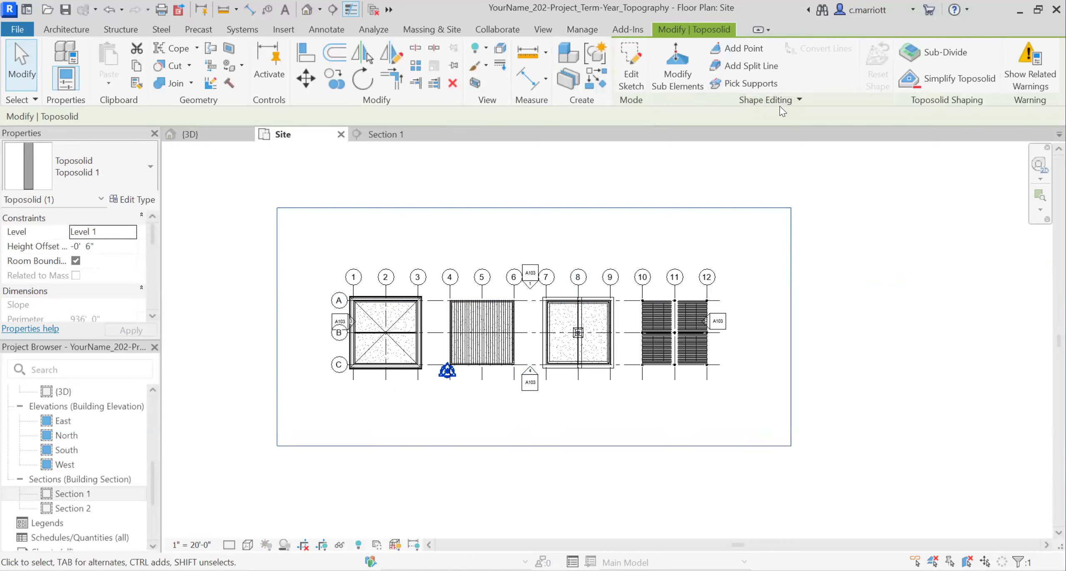
pyautogui.click(675, 63)
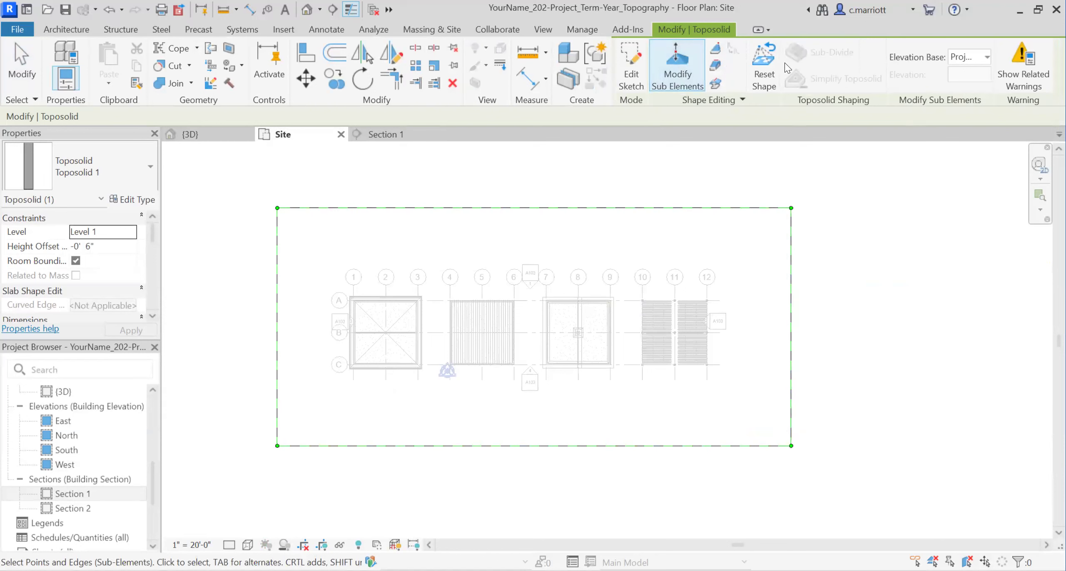
pyautogui.click(717, 53)
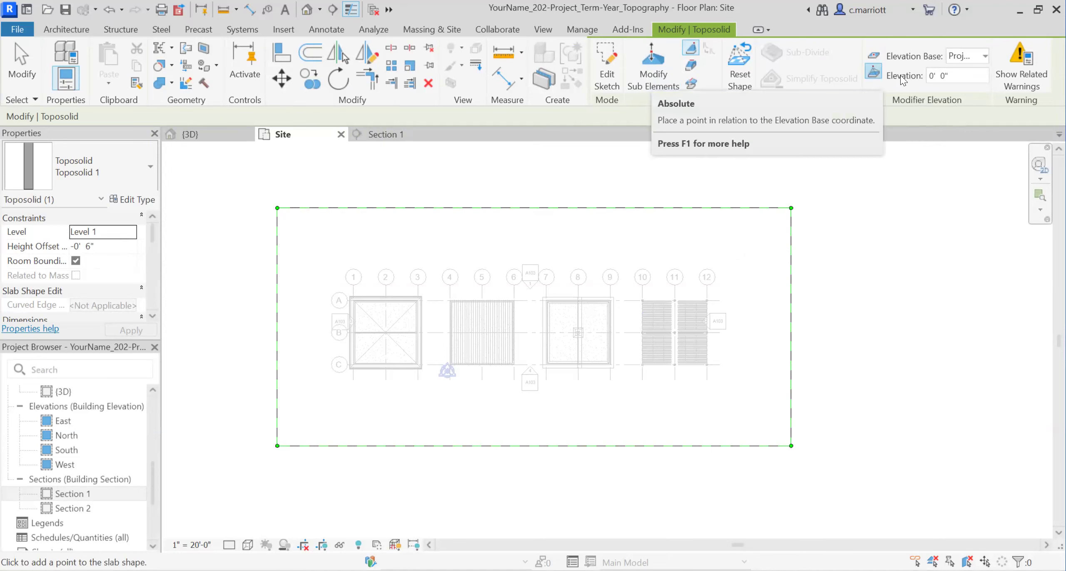
pyautogui.click(952, 79)
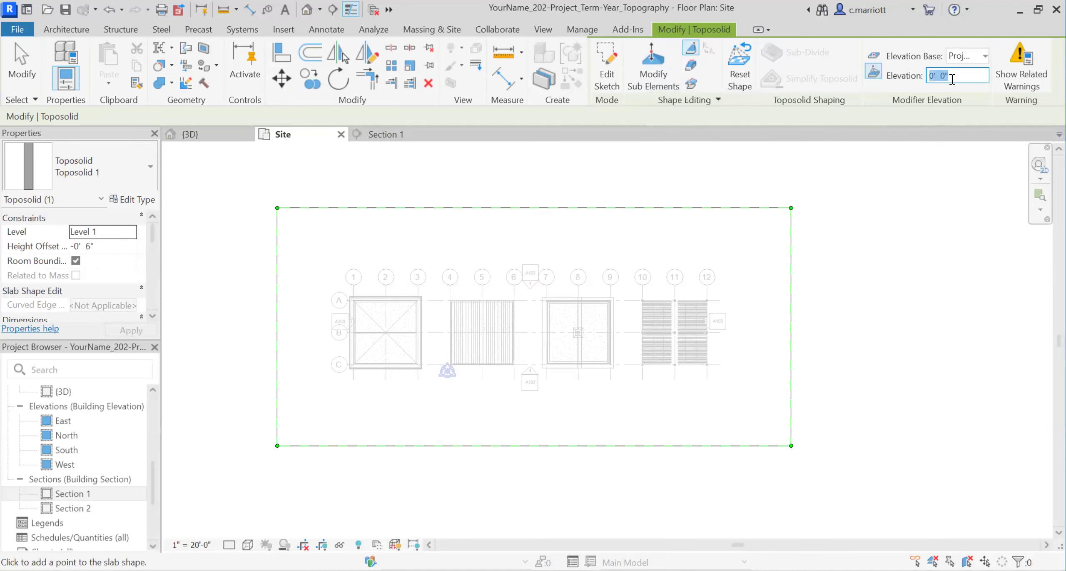
pyautogui.write('-2')
pyautogui.press('Return')
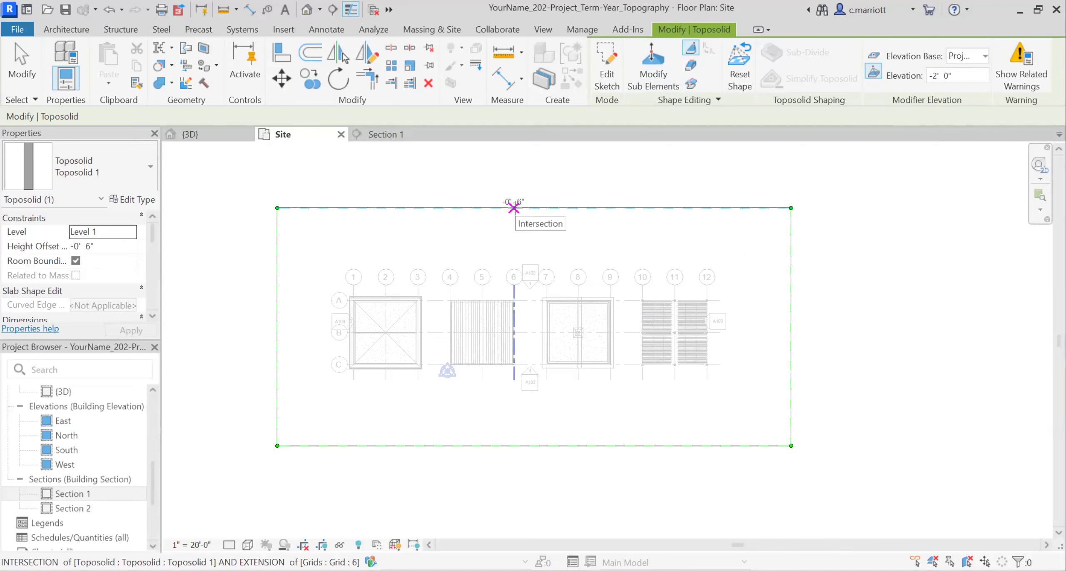
pyautogui.click(514, 208)
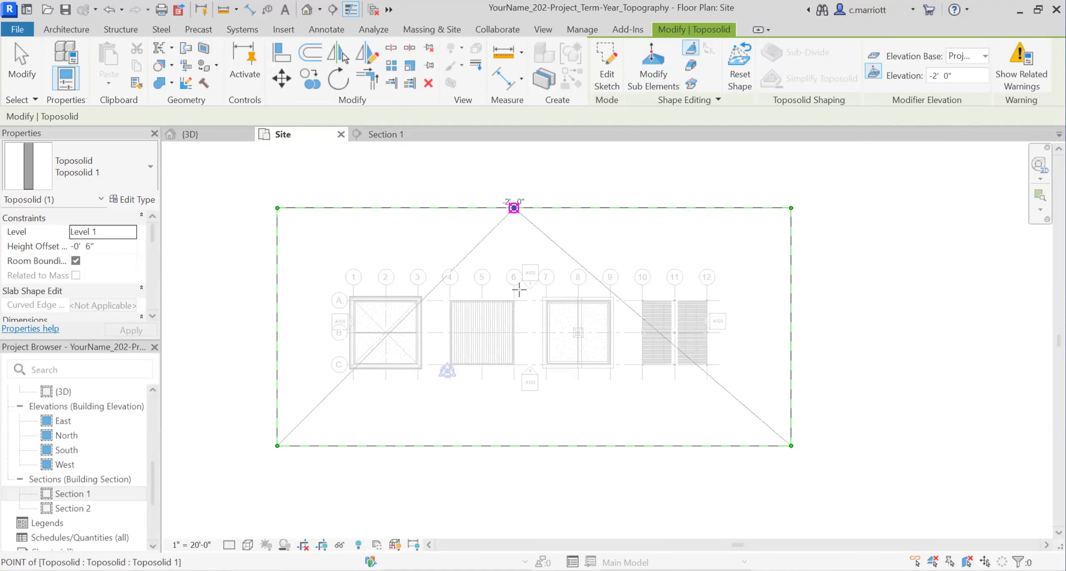
pyautogui.click(514, 445)
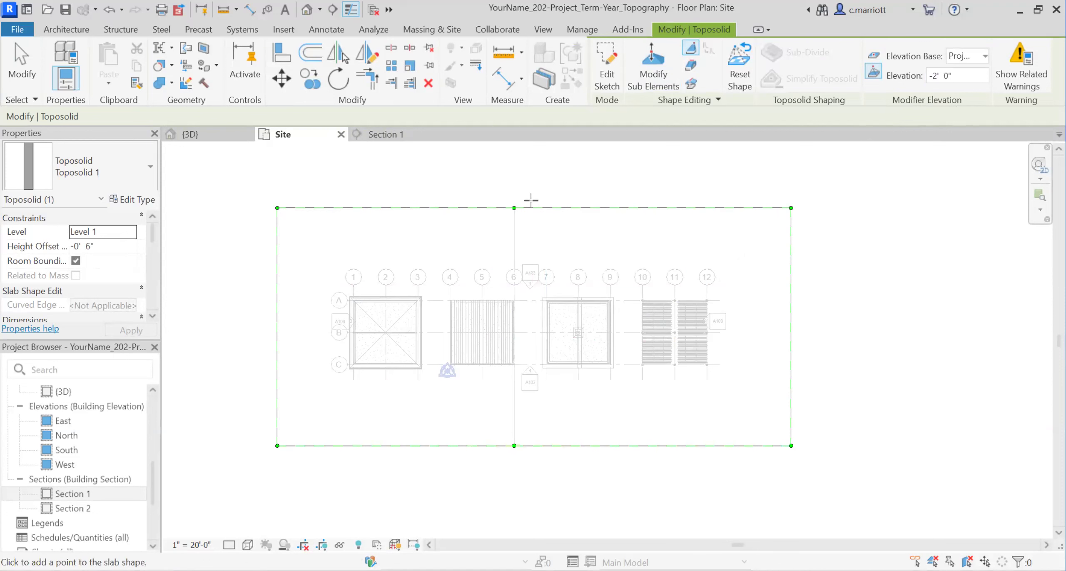
# Add toposolid points at elevation -2' 6" on the upper and lower boundary edges in line with grid 4
pyautogui.click(949, 77)
pyautogui.press('Return')
pyautogui.click(448, 207)
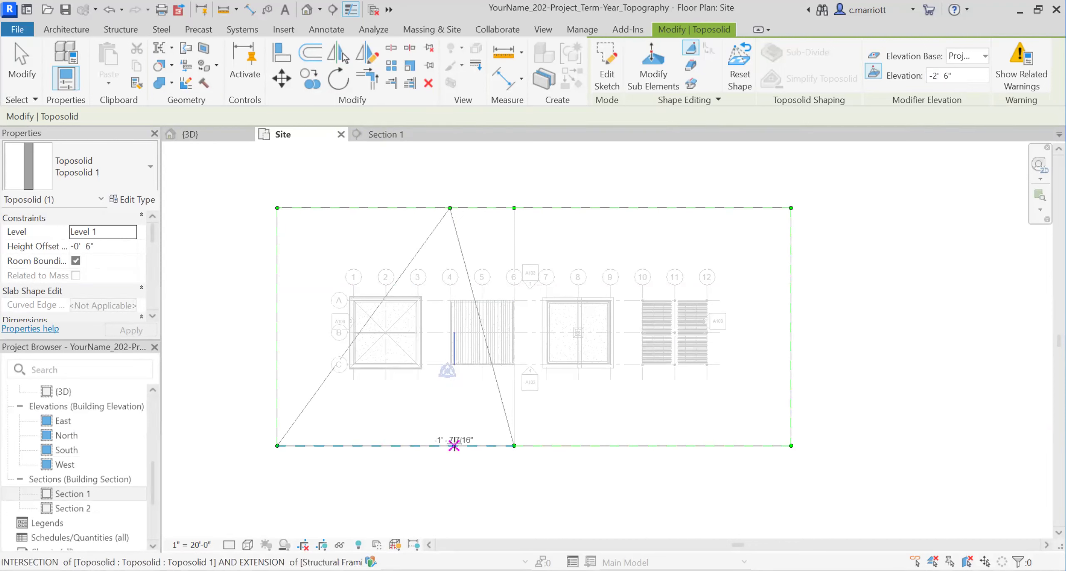
pyautogui.click(454, 445)
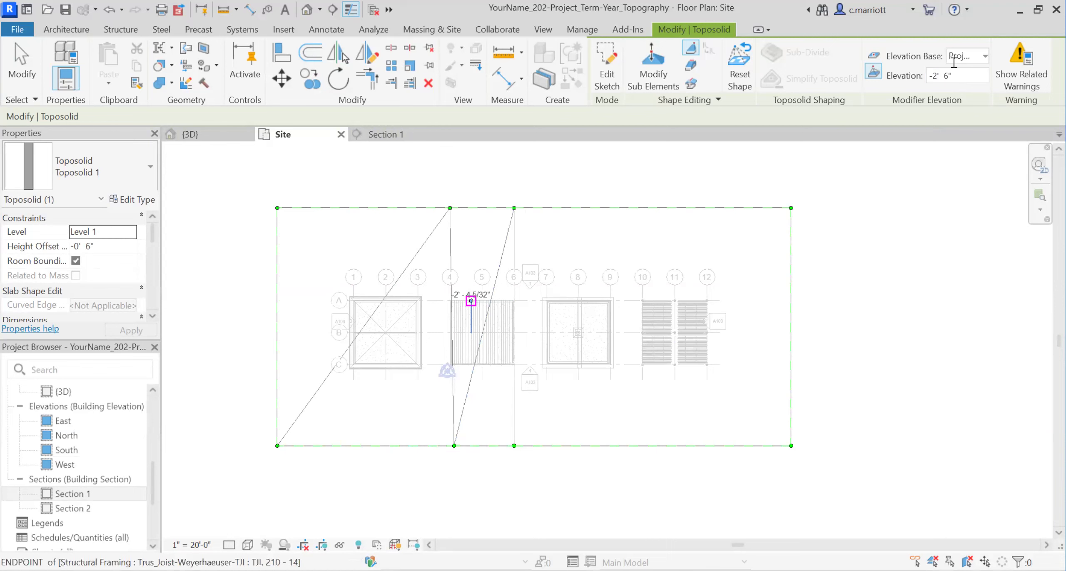
# Add toposolid points at elevation -3' 0" where grid 3 meets the upper and lower boundary edges
pyautogui.click(960, 75)
pyautogui.write('-3')
pyautogui.press('Return')
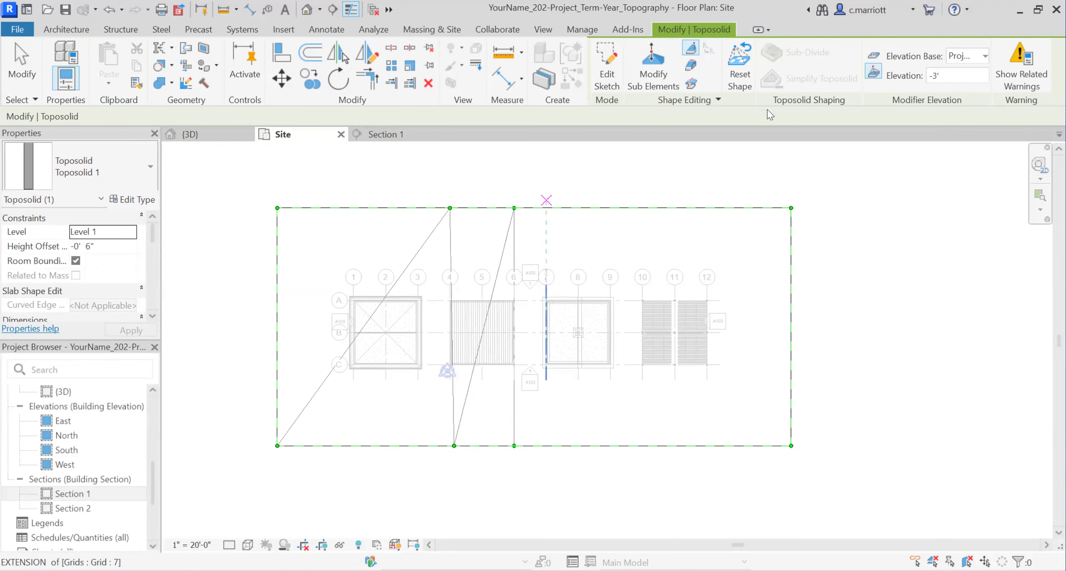
pyautogui.click(418, 207)
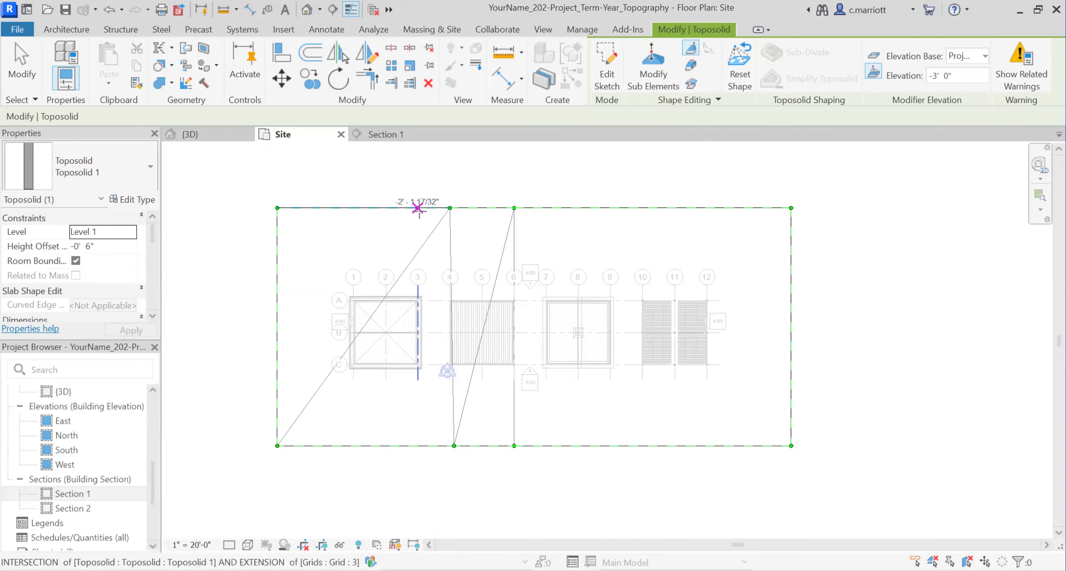
pyautogui.click(417, 446)
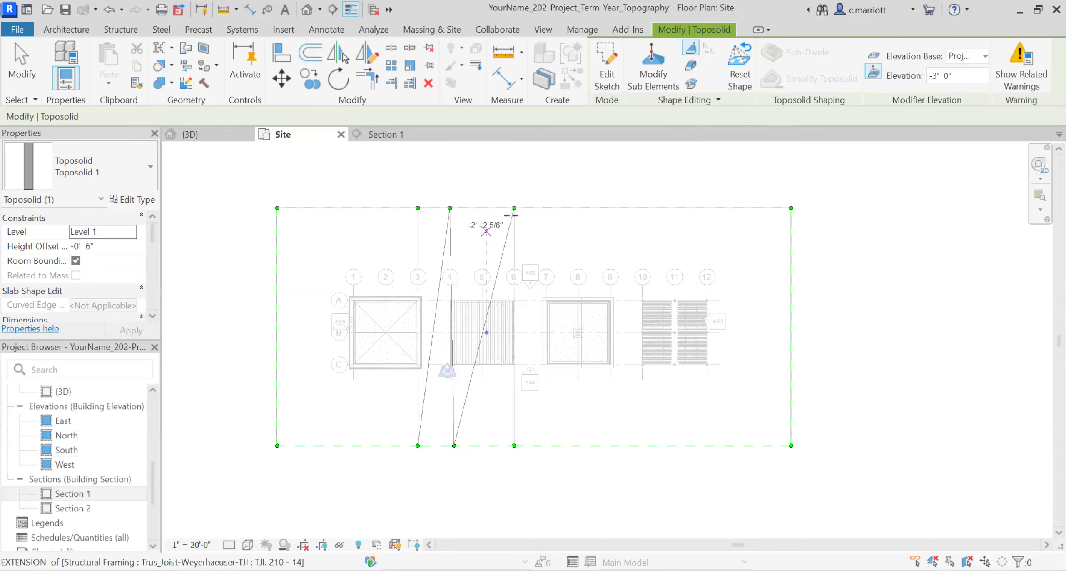
# Add toposolid points at elevation -3' 6" on the upper and lower boundary edges near grid 1
pyautogui.click(948, 76)
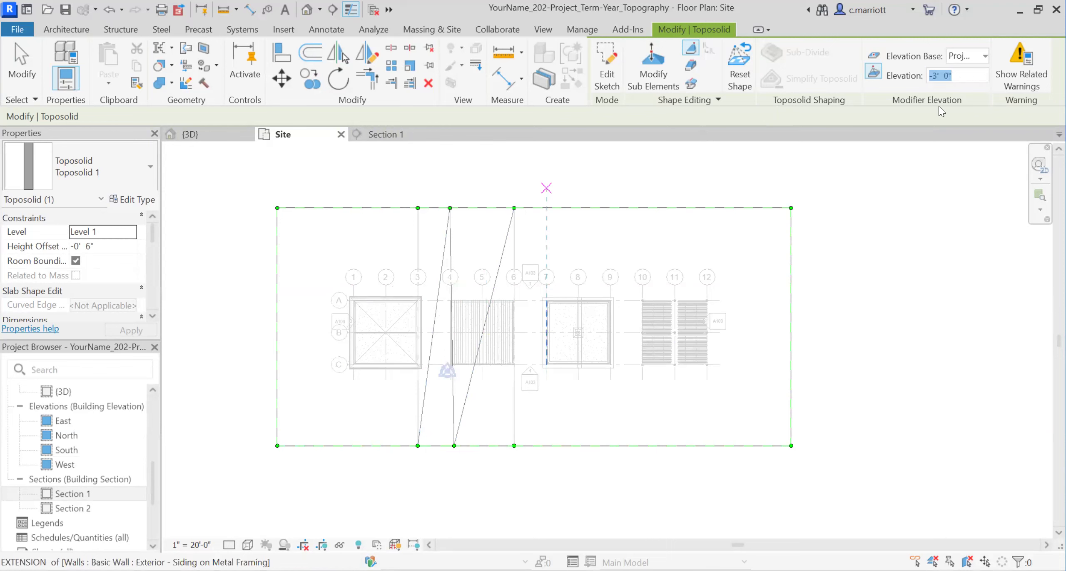
pyautogui.press('Right')
pyautogui.write('6')
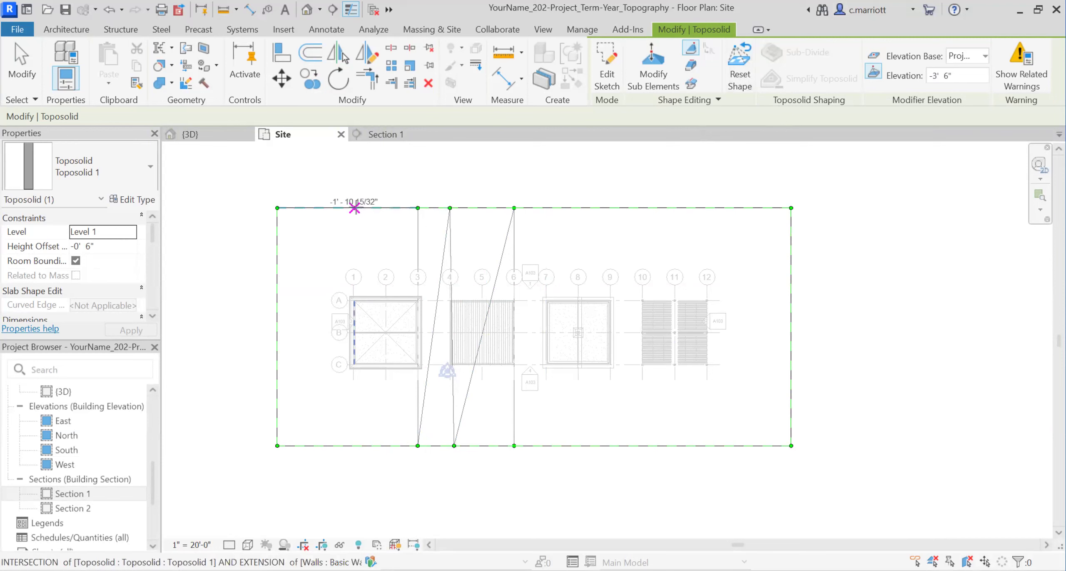
pyautogui.click(348, 207)
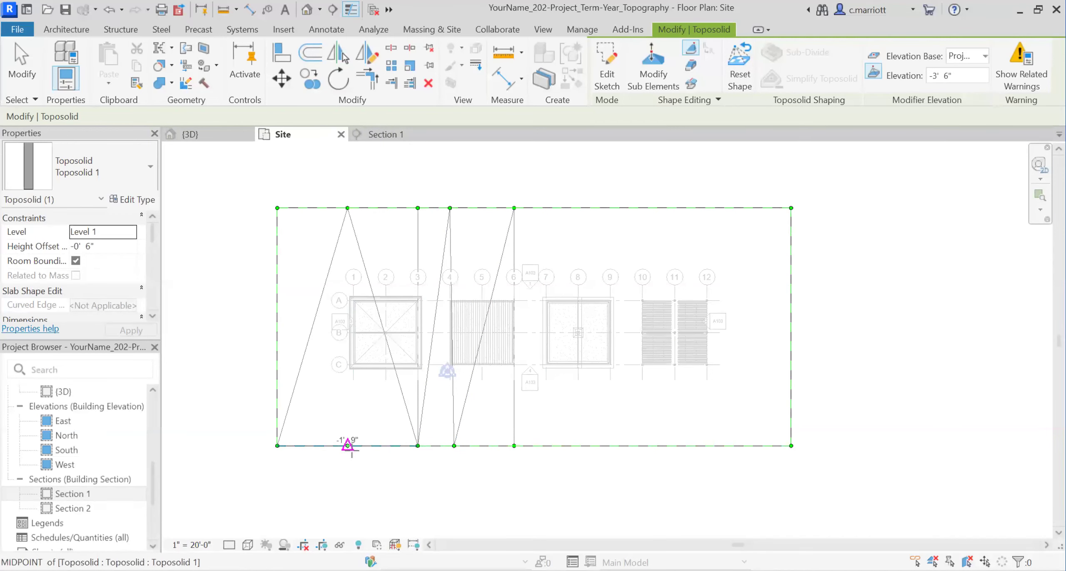
pyautogui.click(354, 445)
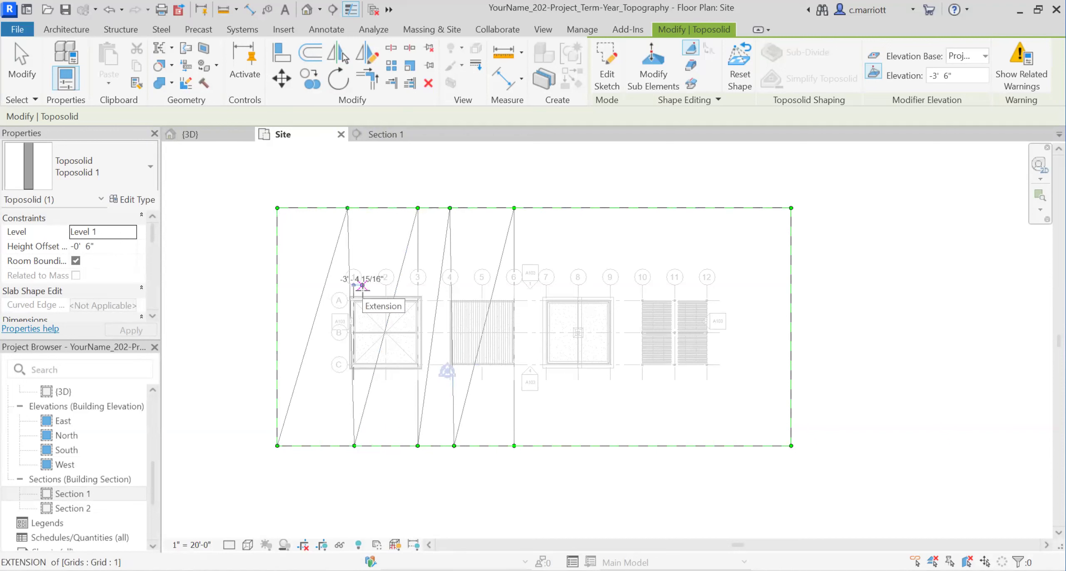
pyautogui.click(958, 77)
pyautogui.write('-4')
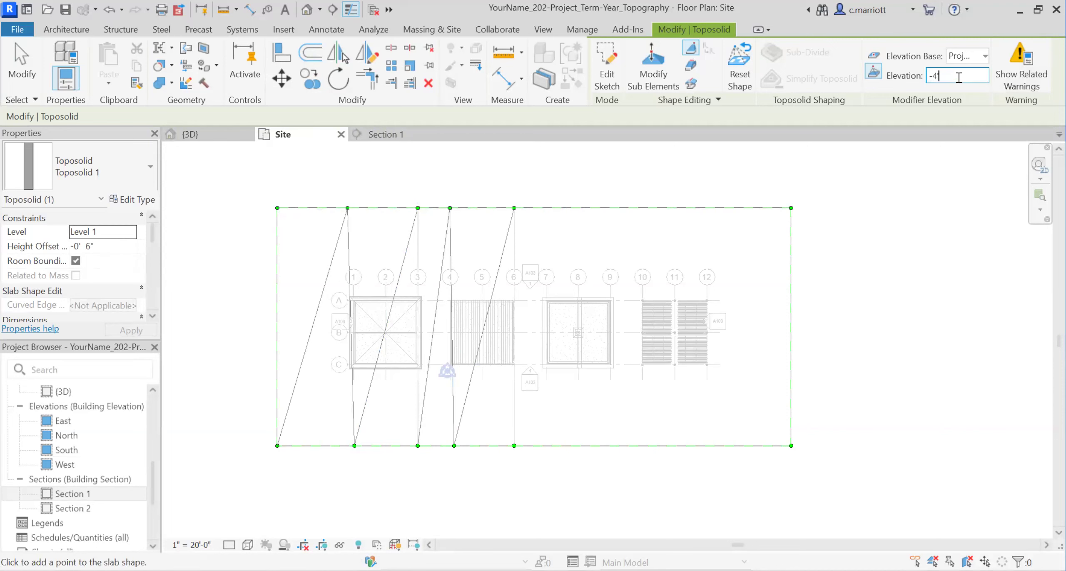
pyautogui.press('Return')
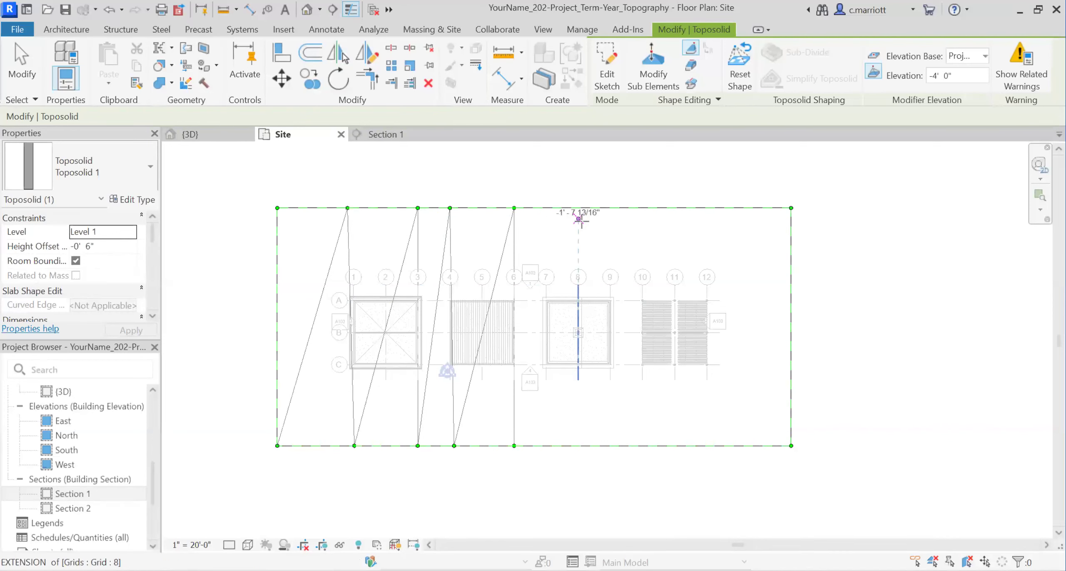
# Add toposolid points at absolute elevation -0' 6" where grid 8 meets the upper and lower boundary edges
pyautogui.click(949, 77)
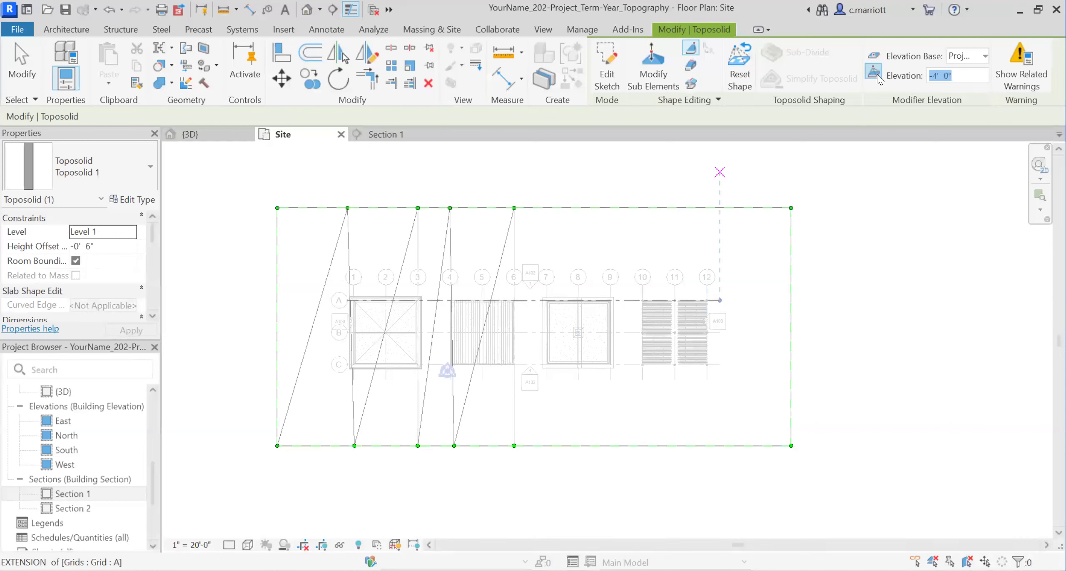
pyautogui.write('-0\' 6"')
pyautogui.press('Return')
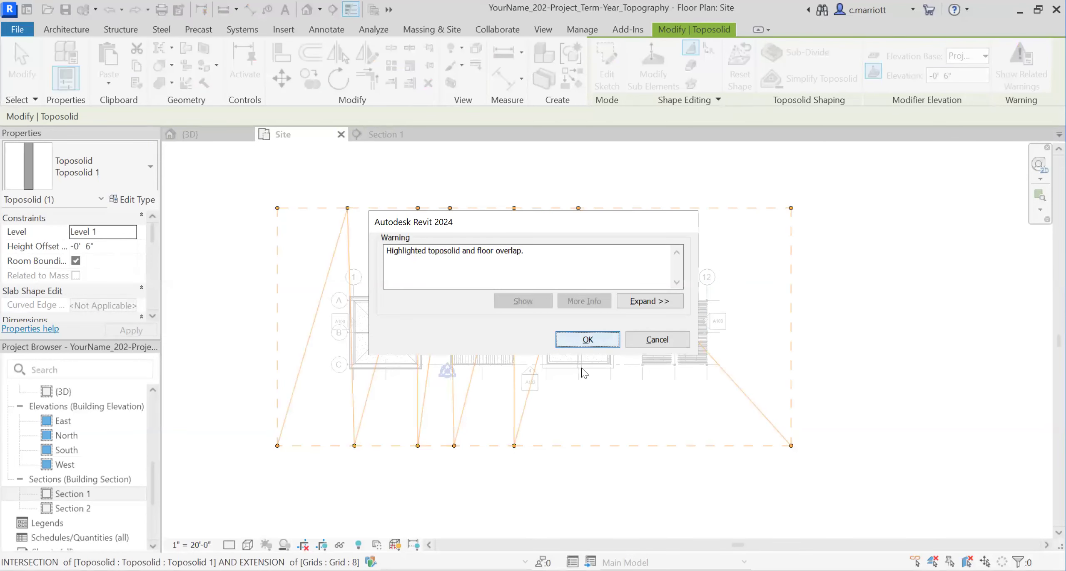
pyautogui.click(588, 339)
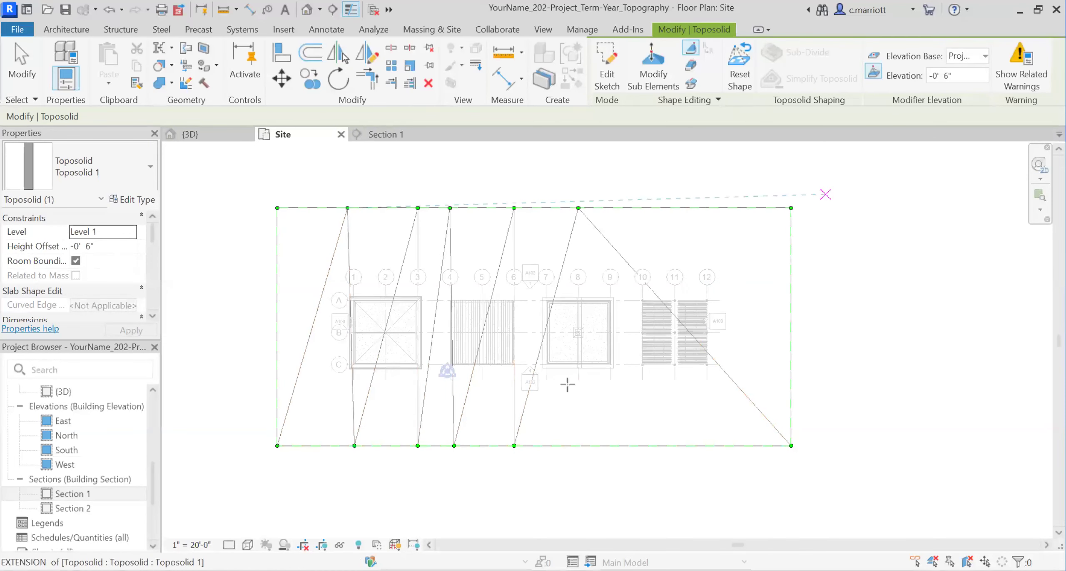
pyautogui.click(579, 446)
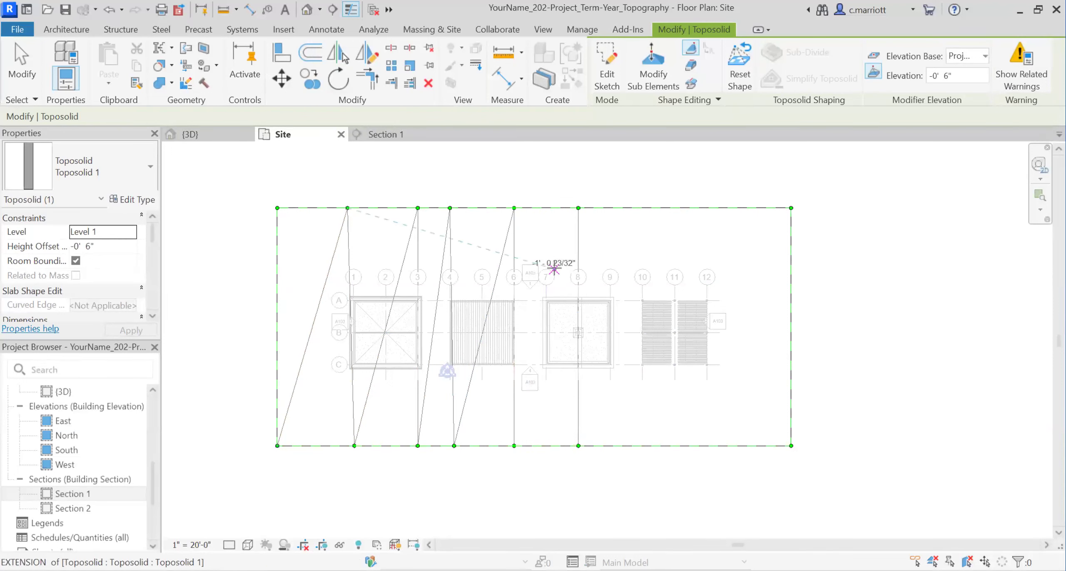
# Add toposolid points at elevation -0' 8" on the upper and lower boundary edges in line with grids 7 and 9
pyautogui.click(947, 78)
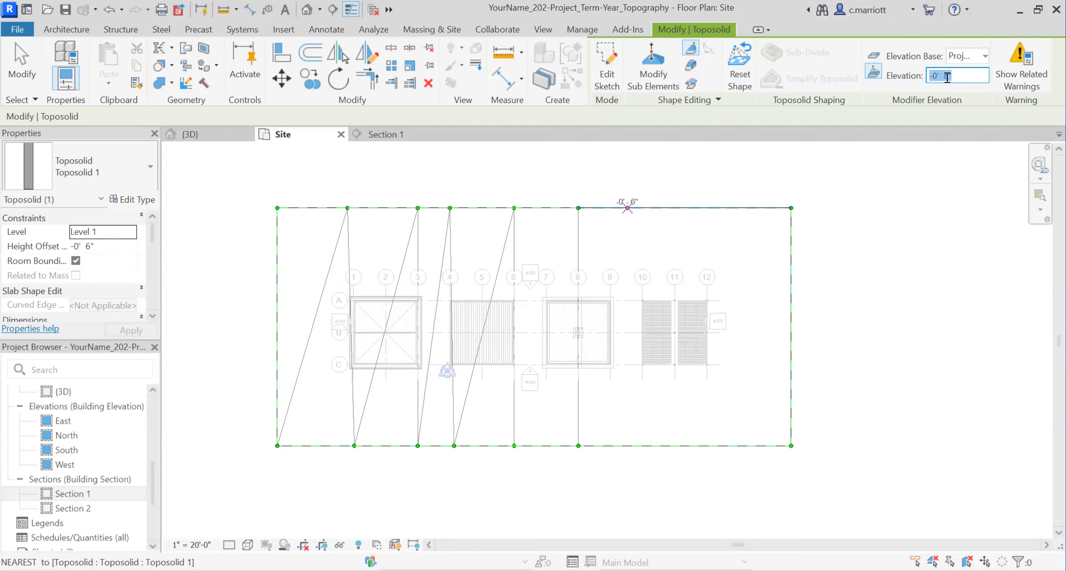
pyautogui.click(546, 208)
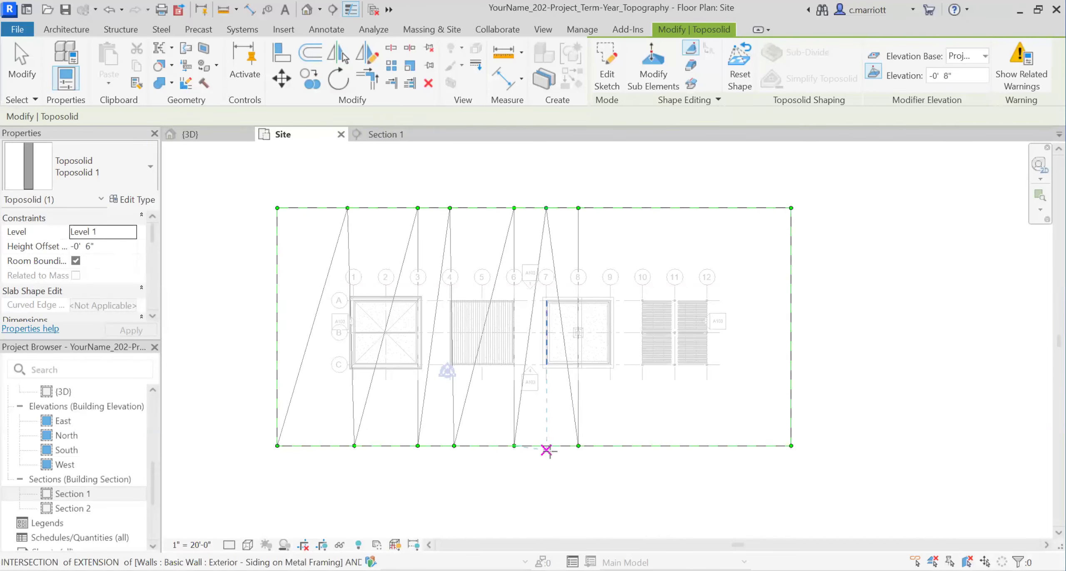
pyautogui.click(611, 207)
pyautogui.click(610, 445)
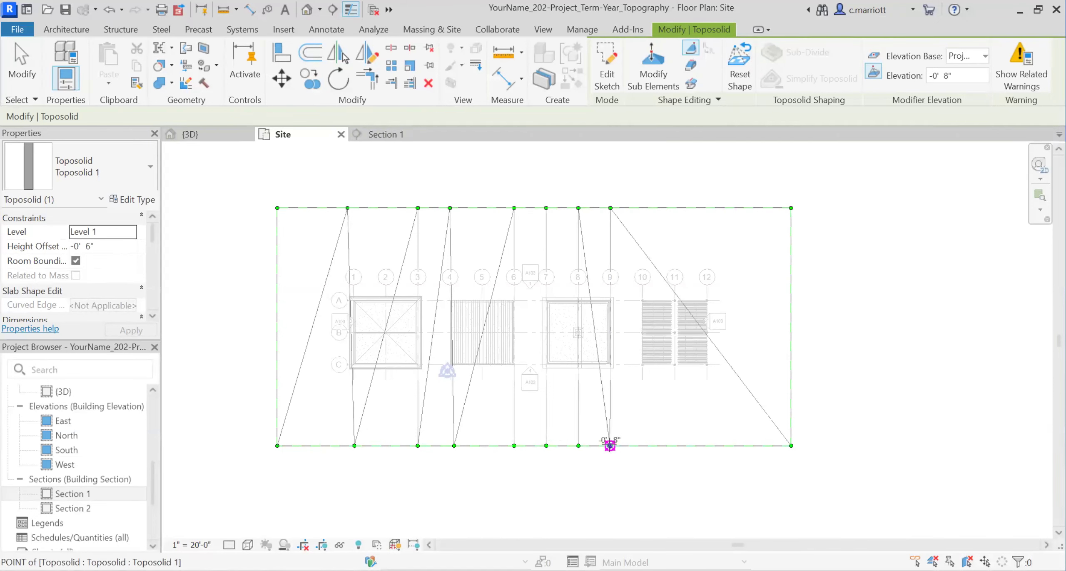
# Add toposolid points at elevation -5' 0" where grid 10 meets the upper and lower boundary edges
pyautogui.click(951, 74)
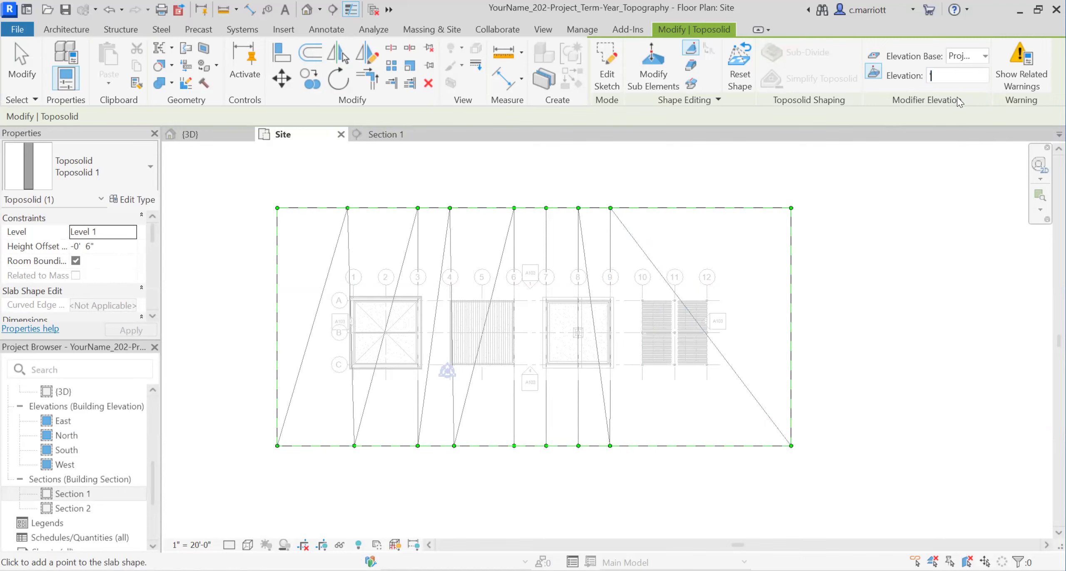
pyautogui.write("'5'")
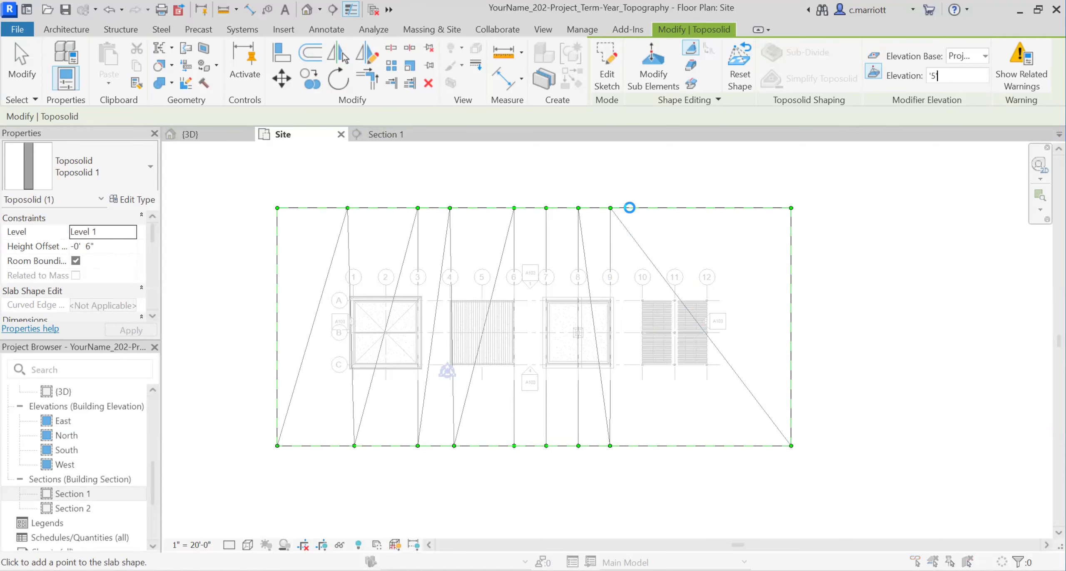
pyautogui.press('Return')
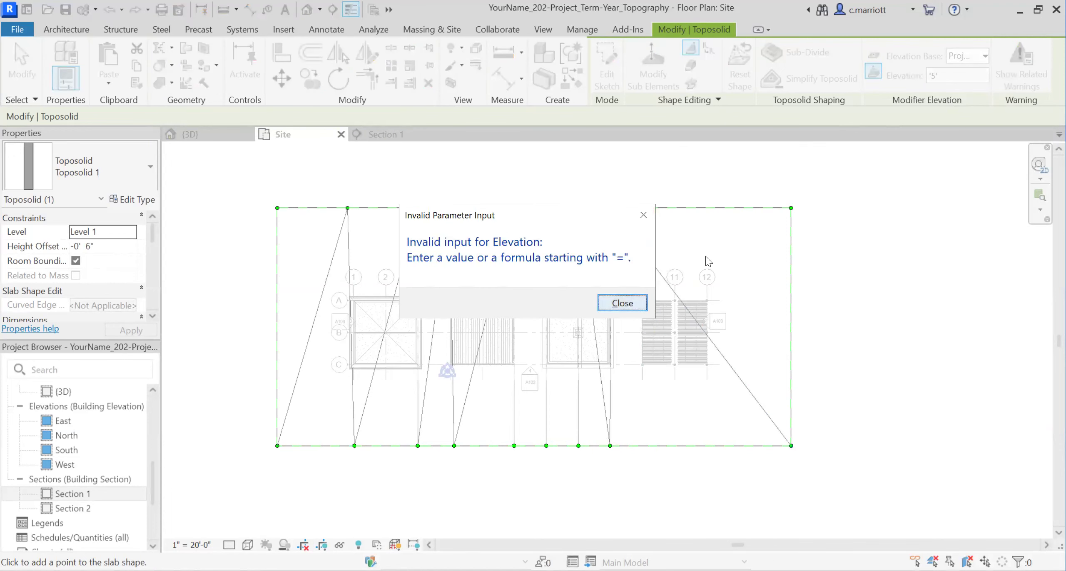
pyautogui.press('Return')
pyautogui.click(965, 77)
pyautogui.write('-')
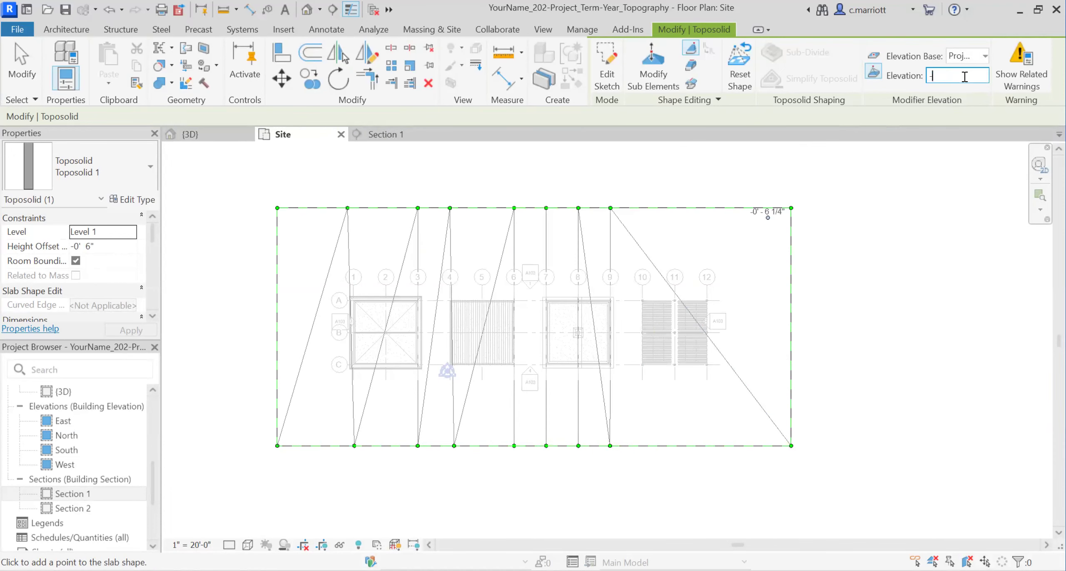
pyautogui.write("5'")
pyautogui.press('Return')
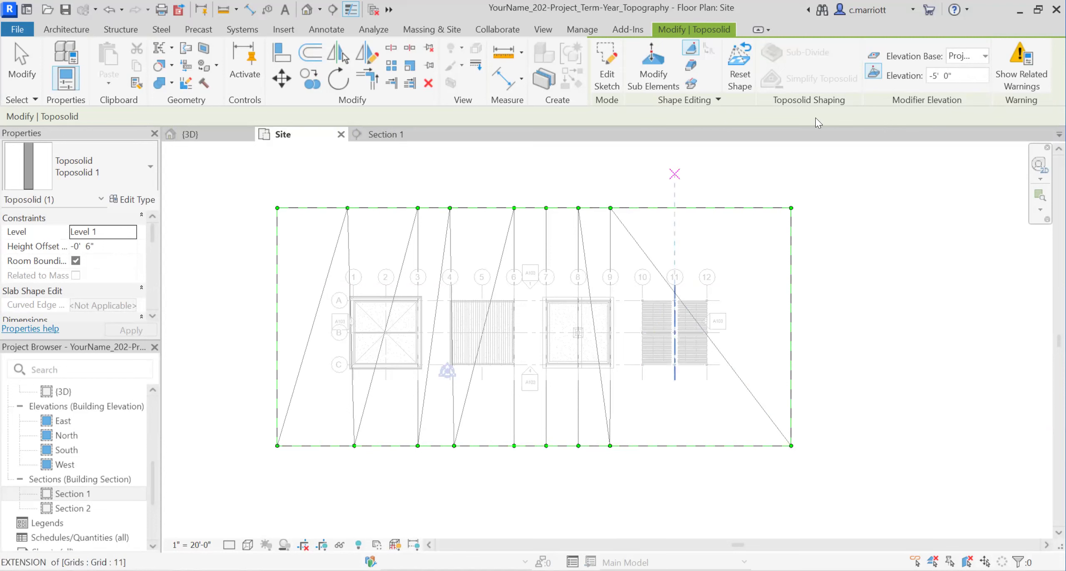
pyautogui.click(643, 208)
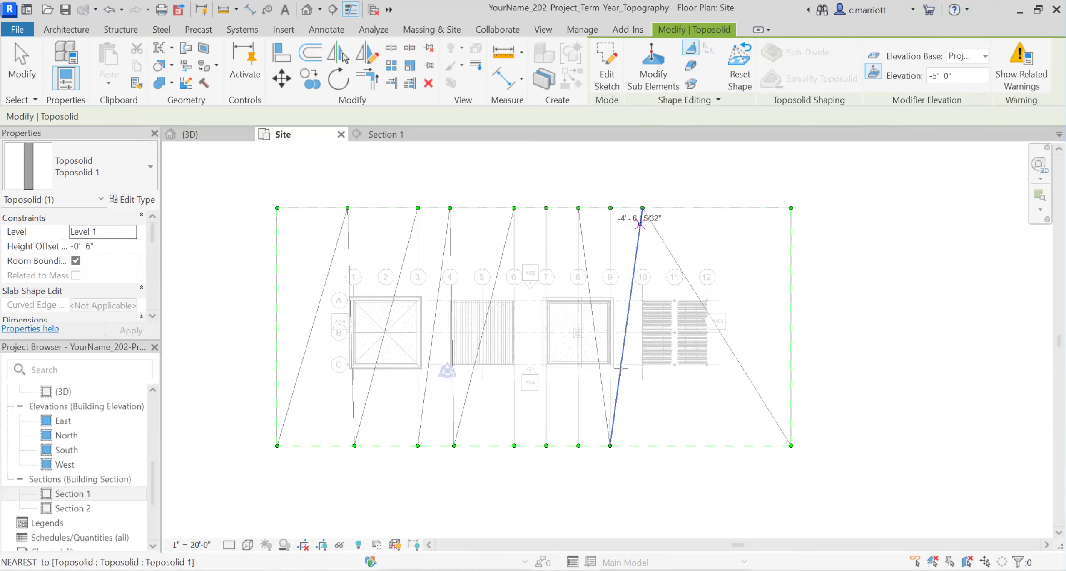
pyautogui.click(643, 445)
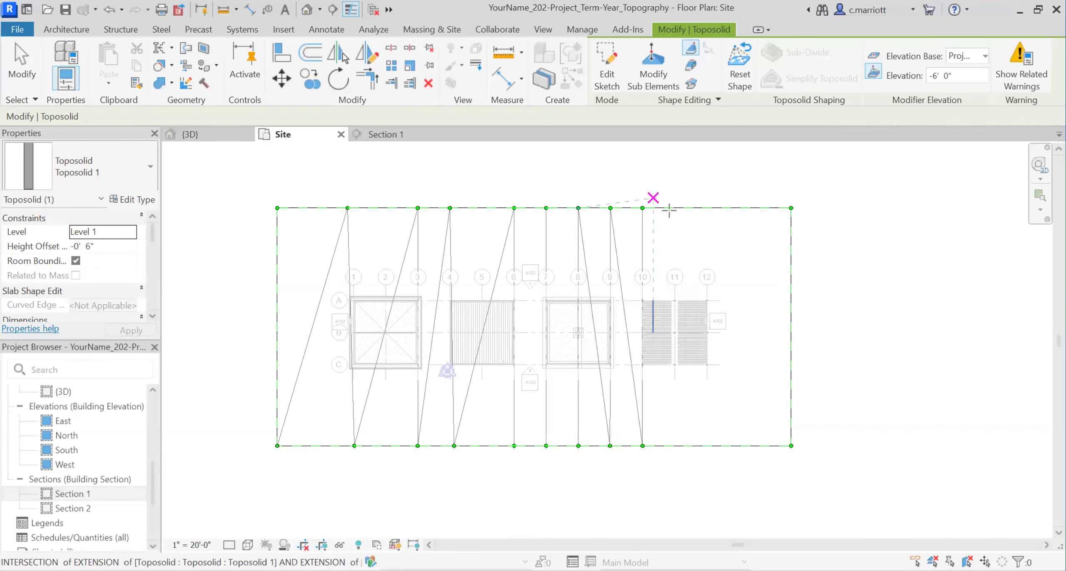
# Add points at elevation -6' 0" where grid 12 meets both boundary edges, and set the right-hand boundary corners to -7' 0"
pyautogui.click(706, 207)
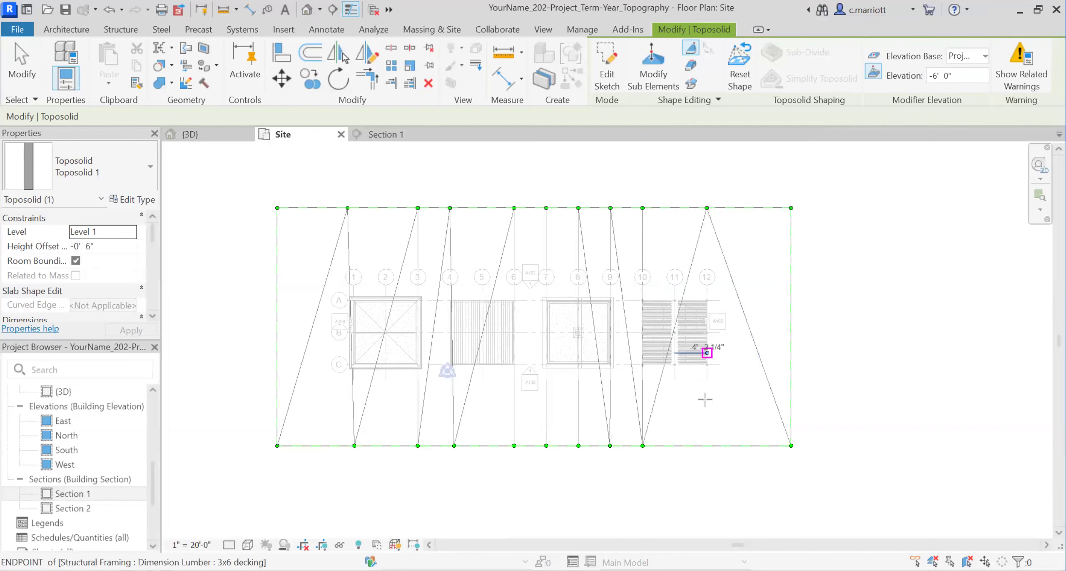
pyautogui.click(707, 445)
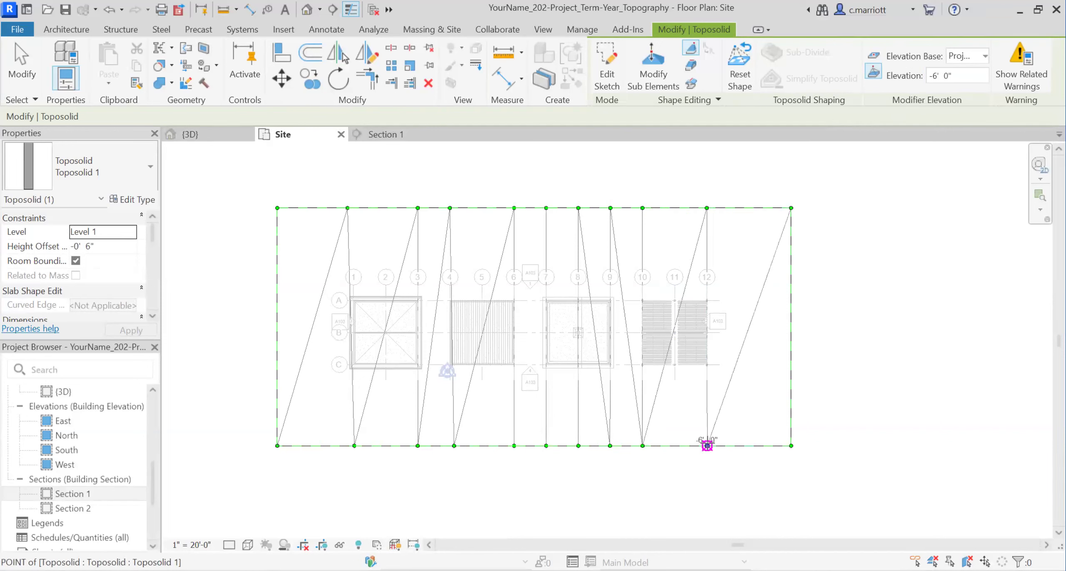
pyautogui.click(937, 78)
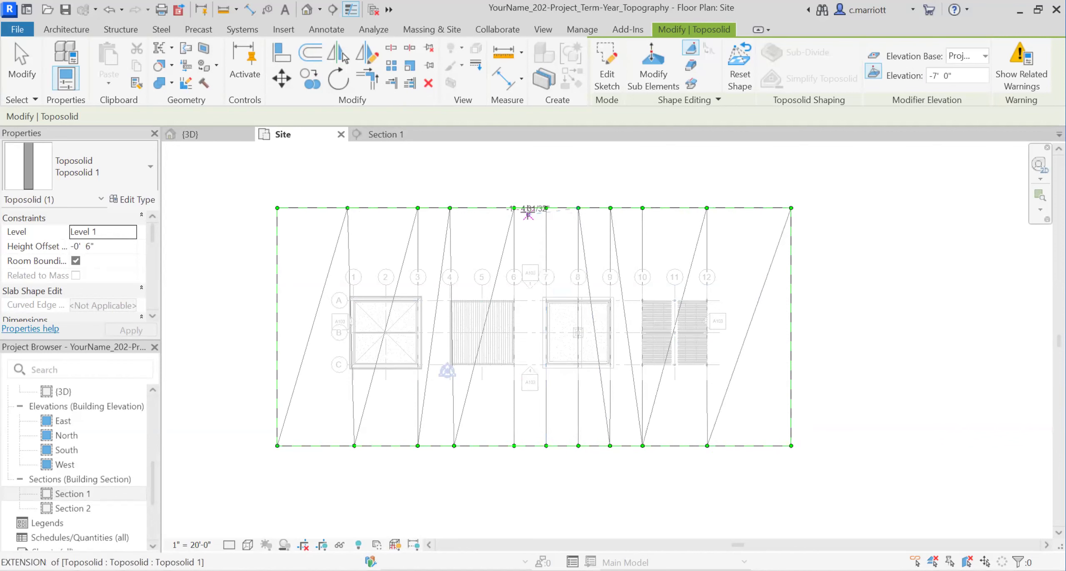
pyautogui.click(450, 208)
pyautogui.click(454, 445)
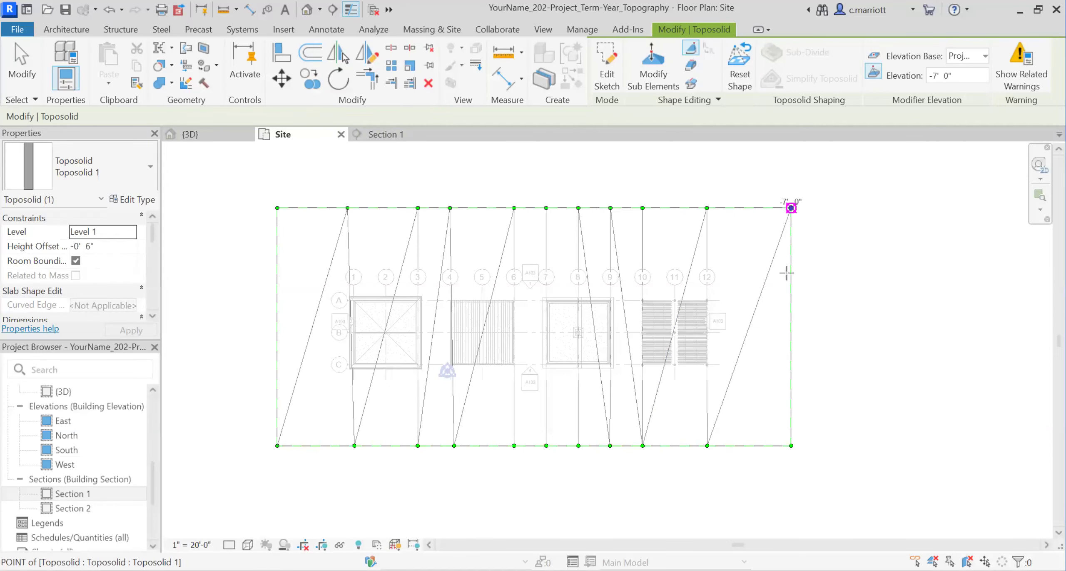
# Open the toposolid's boundary sketch and finish it unchanged, without attaching walls to the toposolid's bottom
pyautogui.click(608, 79)
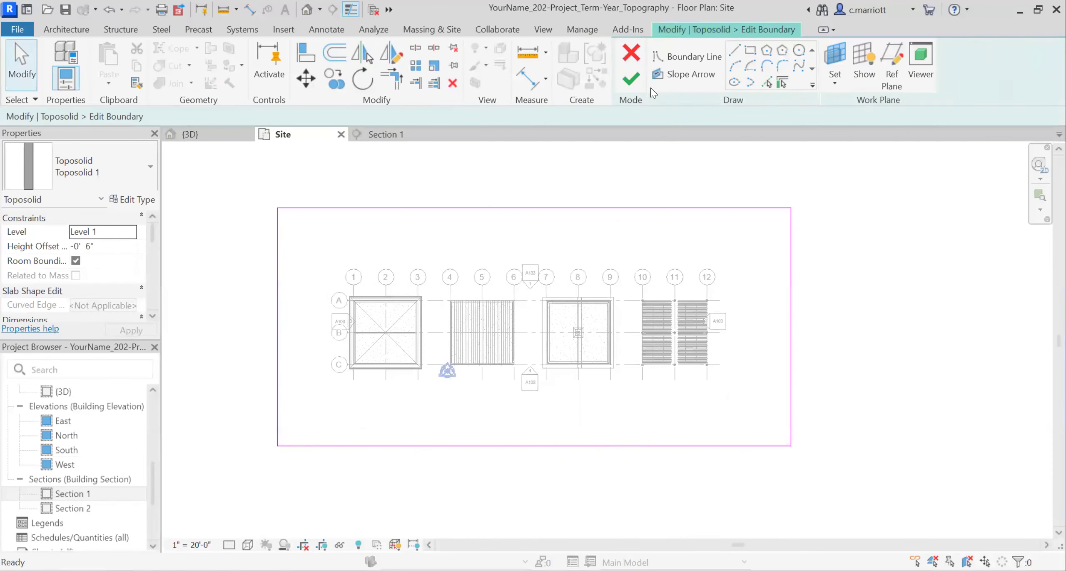
pyautogui.click(632, 80)
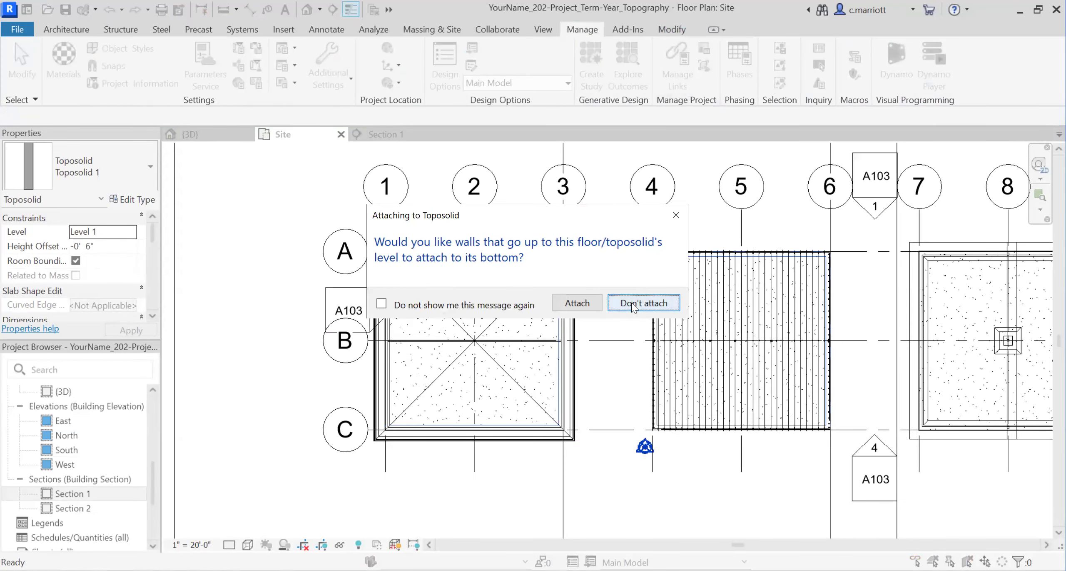
pyautogui.click(631, 302)
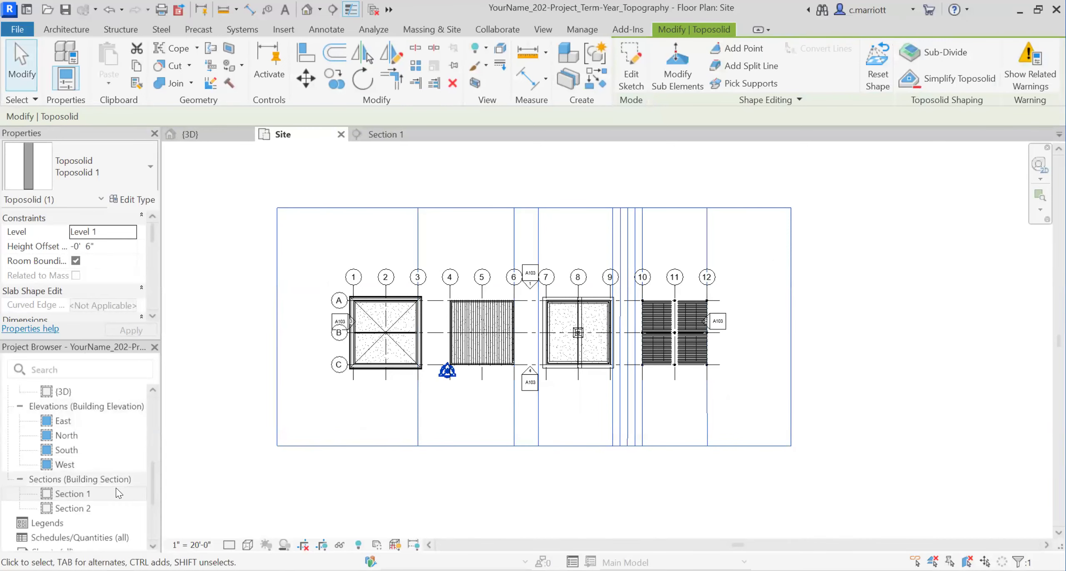
# Open Section 1 and examine how the sloped toposolid meets the foundations of the buildings from grid 1 to grid 7
pyautogui.click(62, 493)
pyautogui.doubleClick(62, 494)
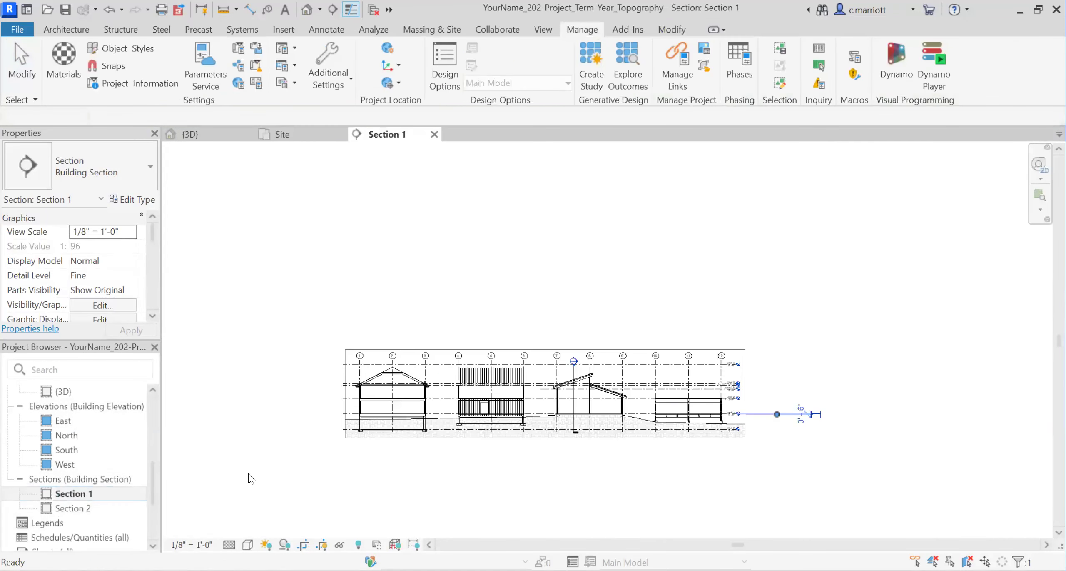
pyautogui.scroll(6, 420, 437)
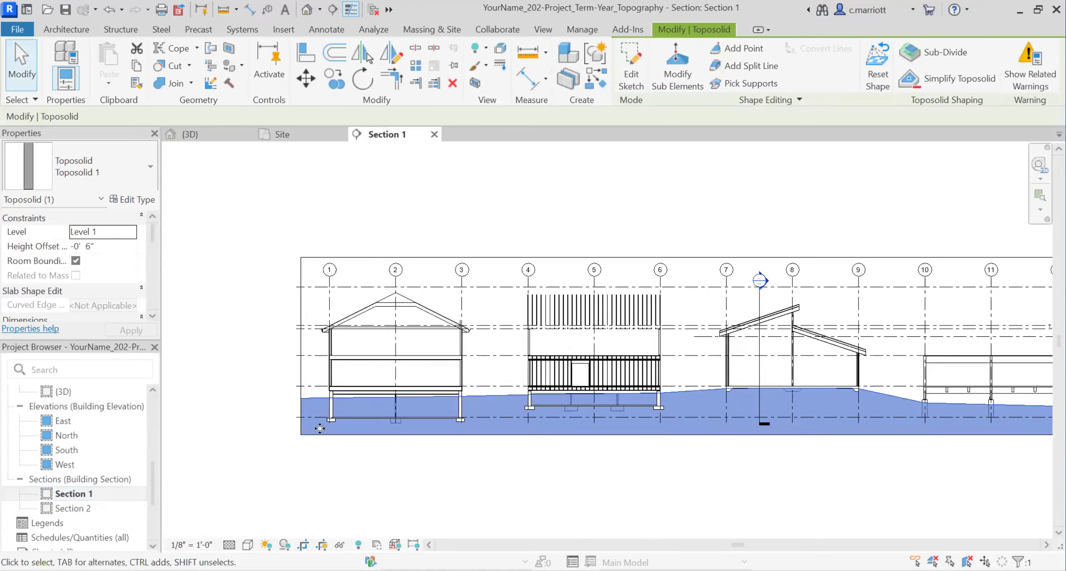
pyautogui.scroll(7, 453, 367)
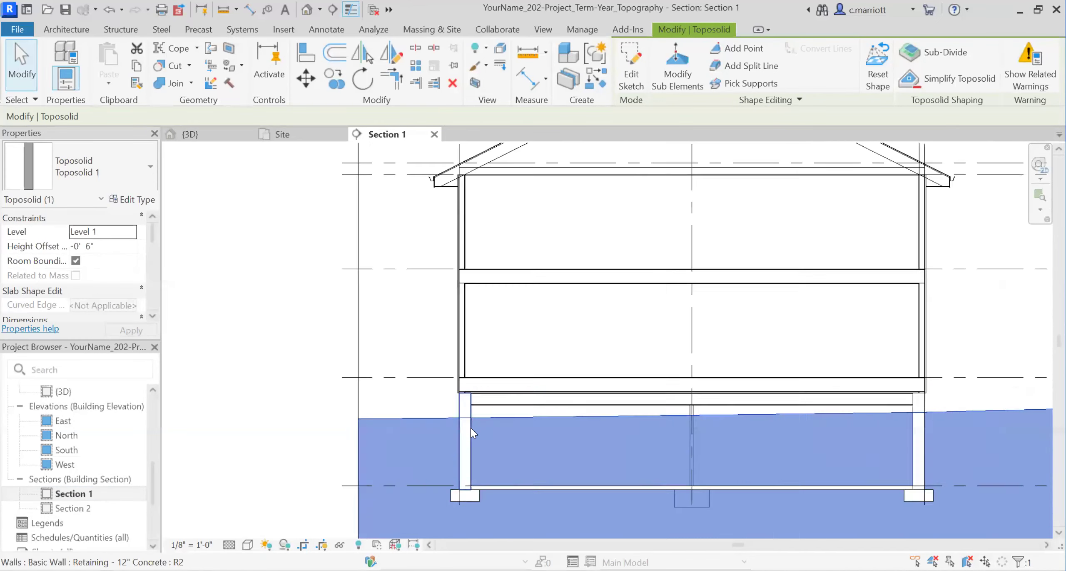
pyautogui.scroll(-5, 486, 445)
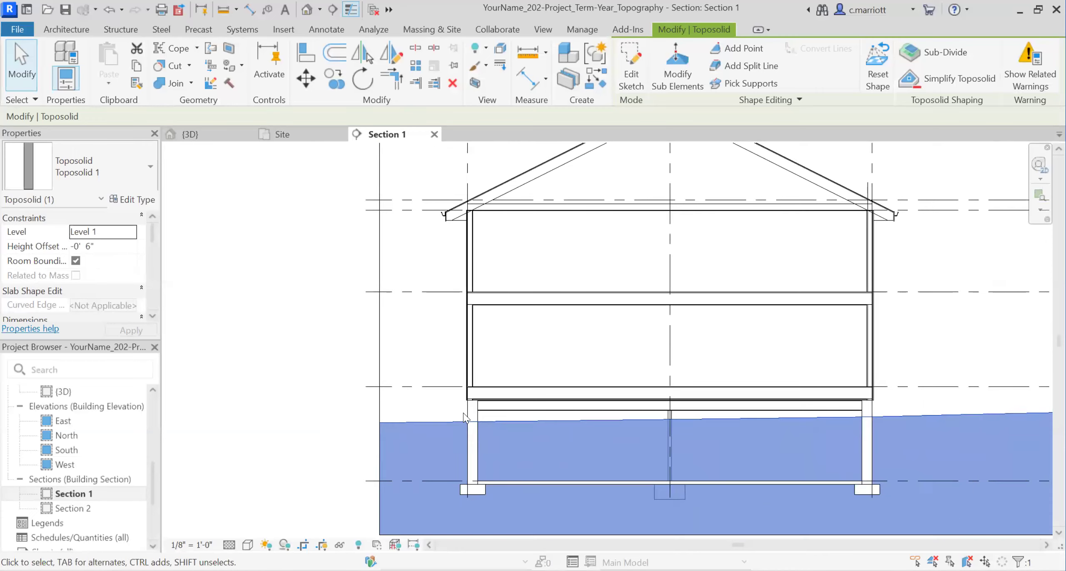
pyautogui.moveTo(700, 431); pyautogui.dragTo(478, 407, button='middle')
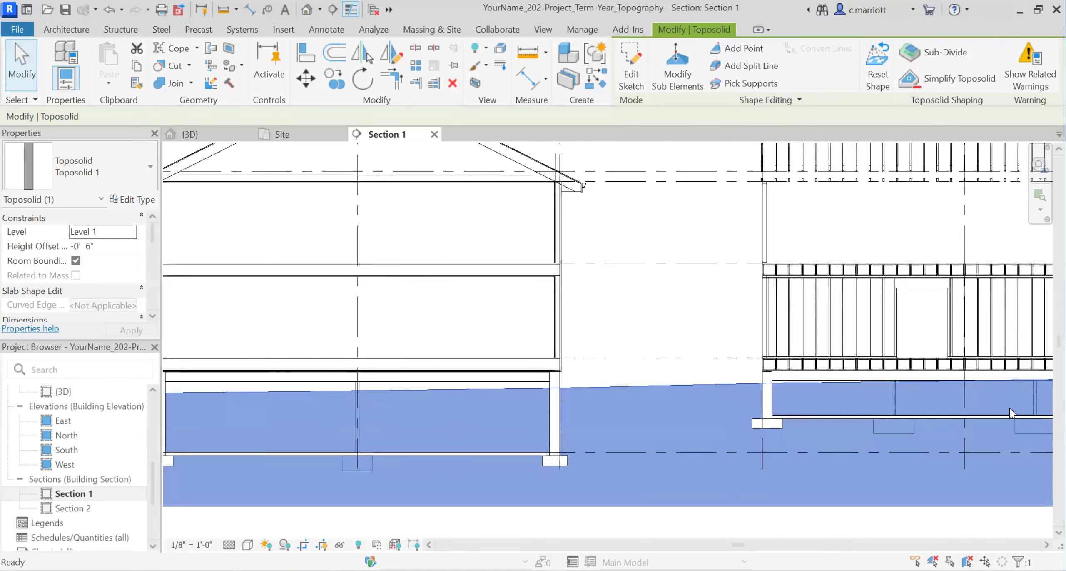
pyautogui.moveTo(845, 424); pyautogui.dragTo(738, 430, button='middle')
pyautogui.scroll(6, 652, 381)
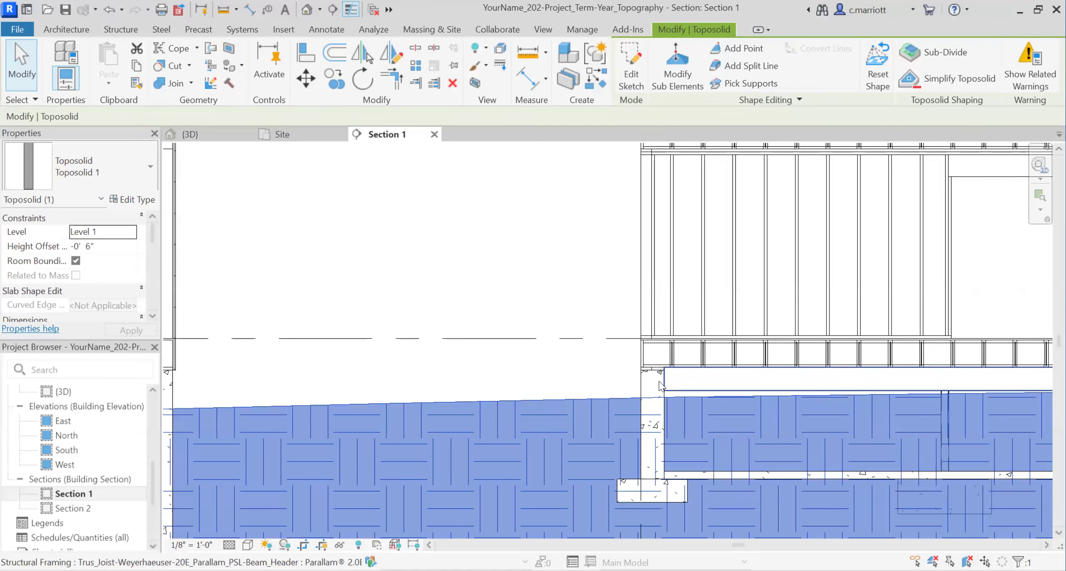
pyautogui.scroll(-5, 685, 380)
pyautogui.moveTo(914, 403)
pyautogui.mouseDown(button='middle')
pyautogui.moveTo(579, 406)
pyautogui.moveTo(744, 395)
pyautogui.moveTo(744, 414)
pyautogui.moveTo(558, 422)
pyautogui.mouseUp(button='middle')
pyautogui.scroll(6, 759, 391)
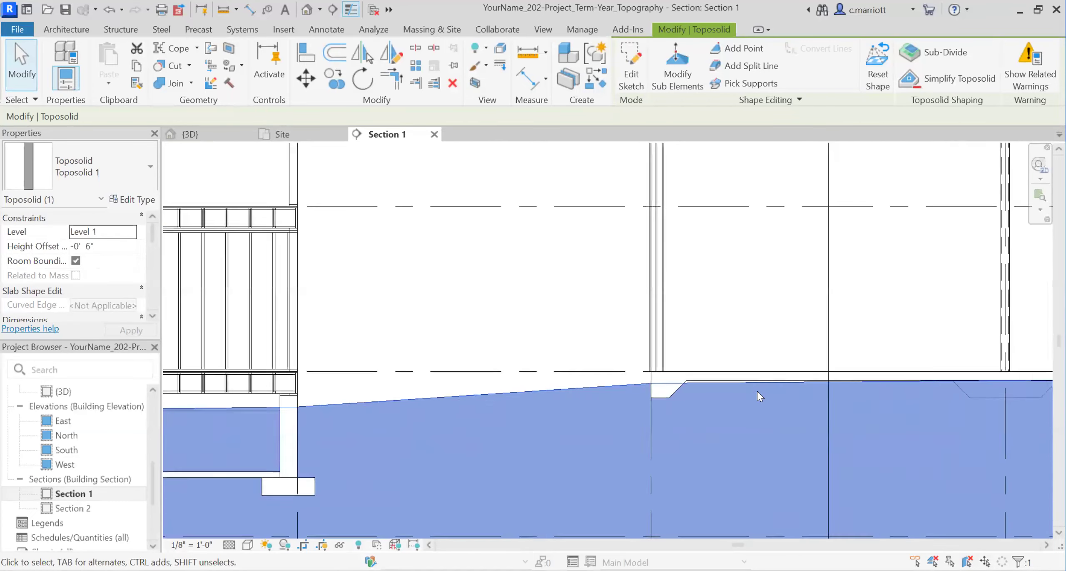
pyautogui.scroll(-6, 624, 358)
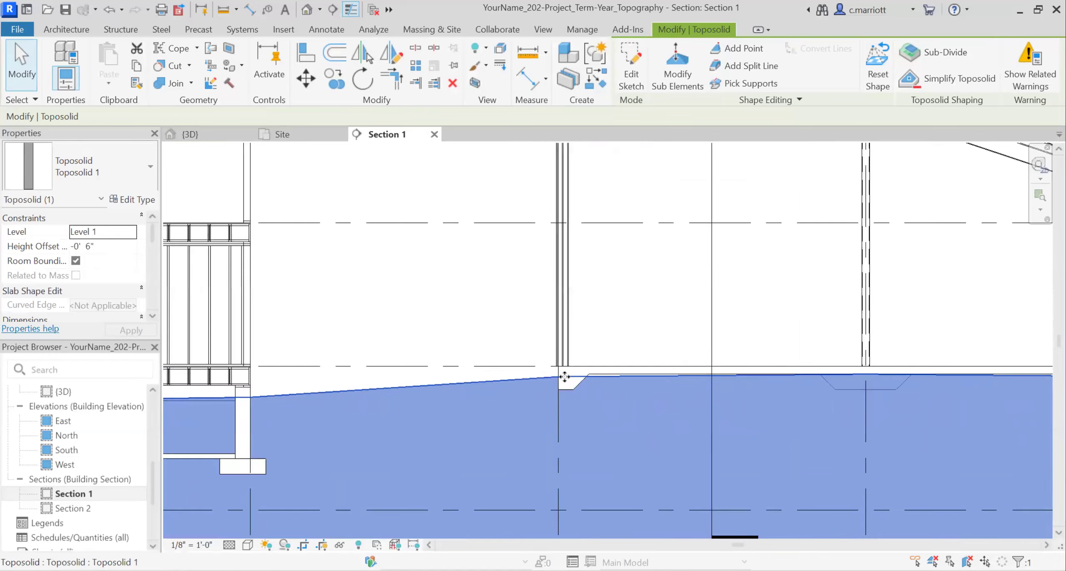
# Examine the toposolid slope and earth pattern in Section 1 between grids 7 and 12, including the post footings
pyautogui.moveTo(583, 435); pyautogui.dragTo(250, 416, button='middle')
pyautogui.moveTo(683, 419); pyautogui.dragTo(501, 396, button='middle')
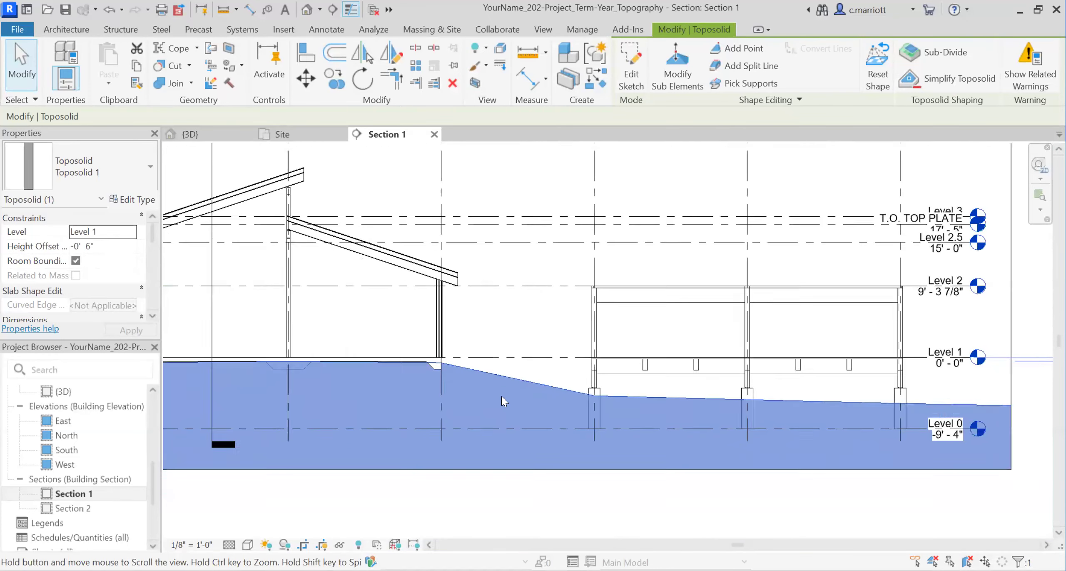
pyautogui.scroll(2, 644, 400)
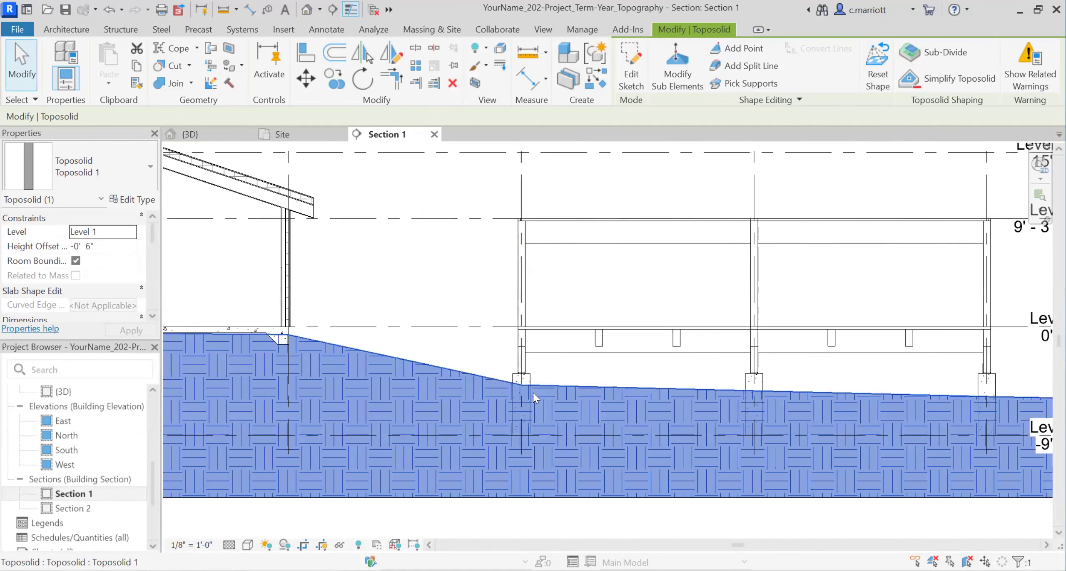
pyautogui.scroll(-3, 567, 407)
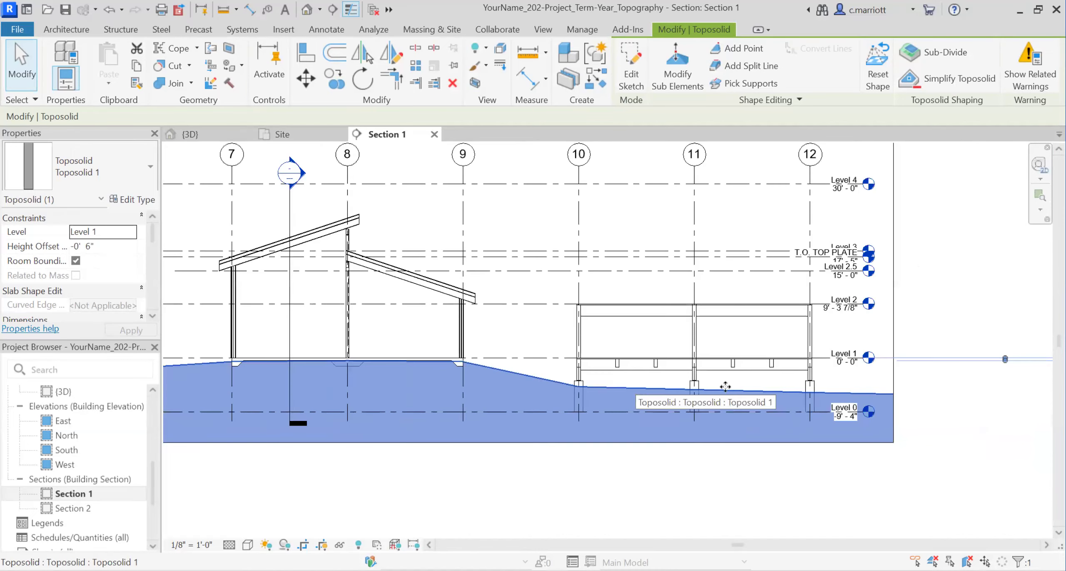
pyautogui.scroll(2, 679, 421)
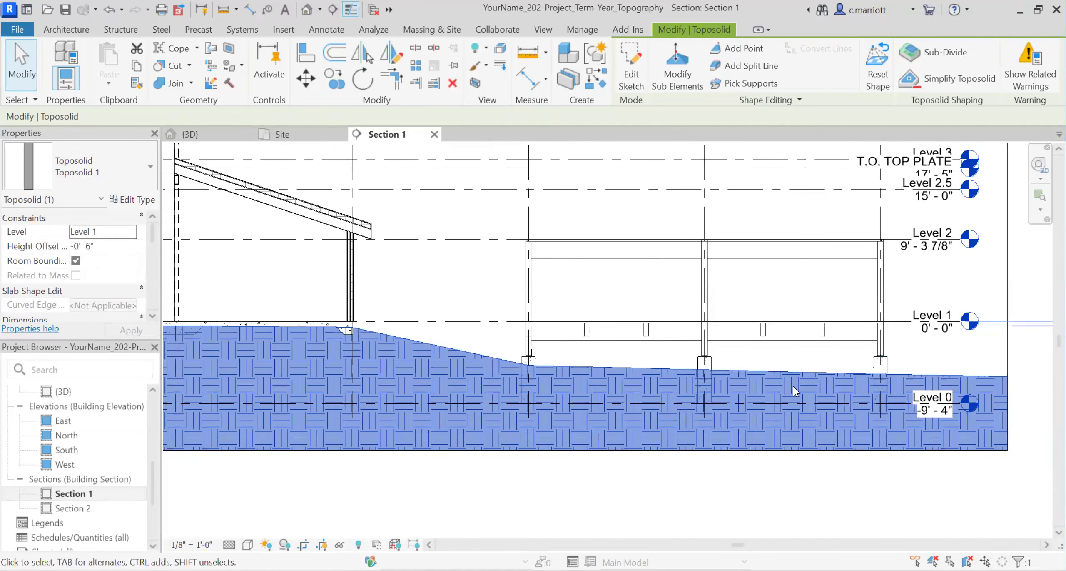
pyautogui.scroll(-3, 834, 380)
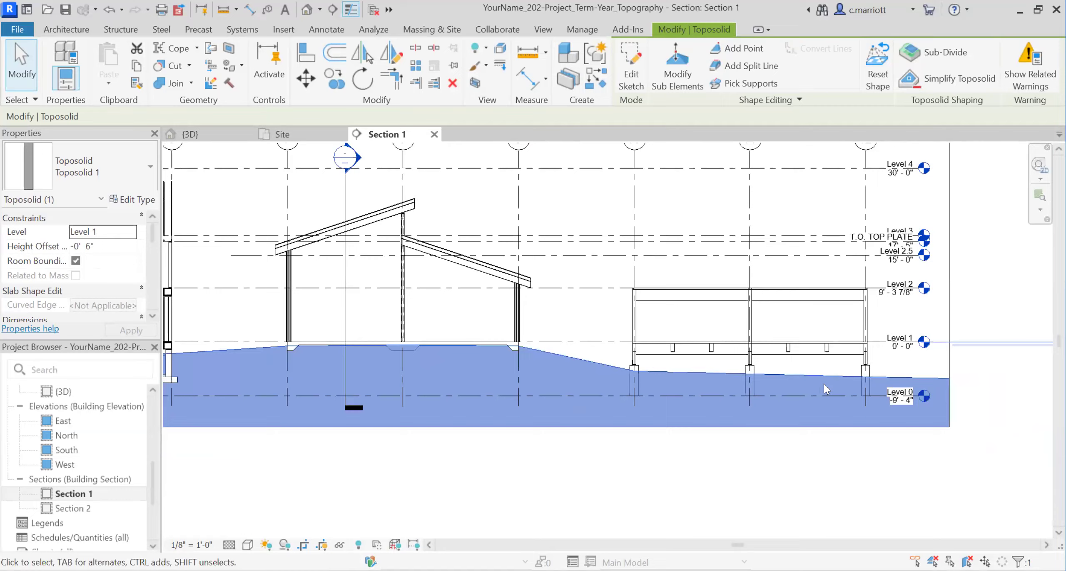
pyautogui.scroll(4, 739, 391)
pyautogui.scroll(-2, 800, 354)
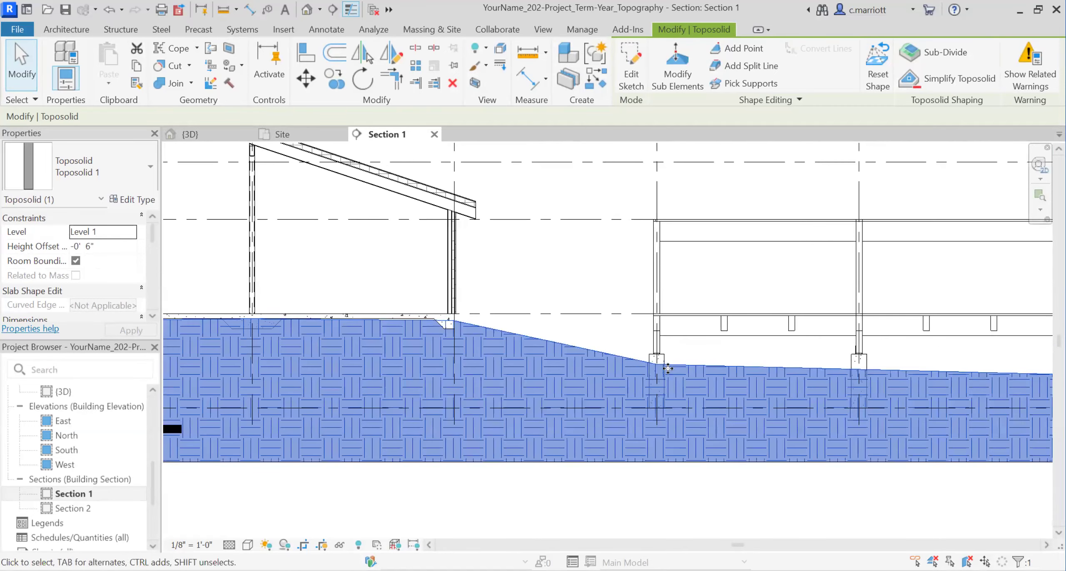
# Switch from Section 1 to the 3D view and review the toposolid type's layer structure without changing it
pyautogui.scroll(-2, 800, 354)
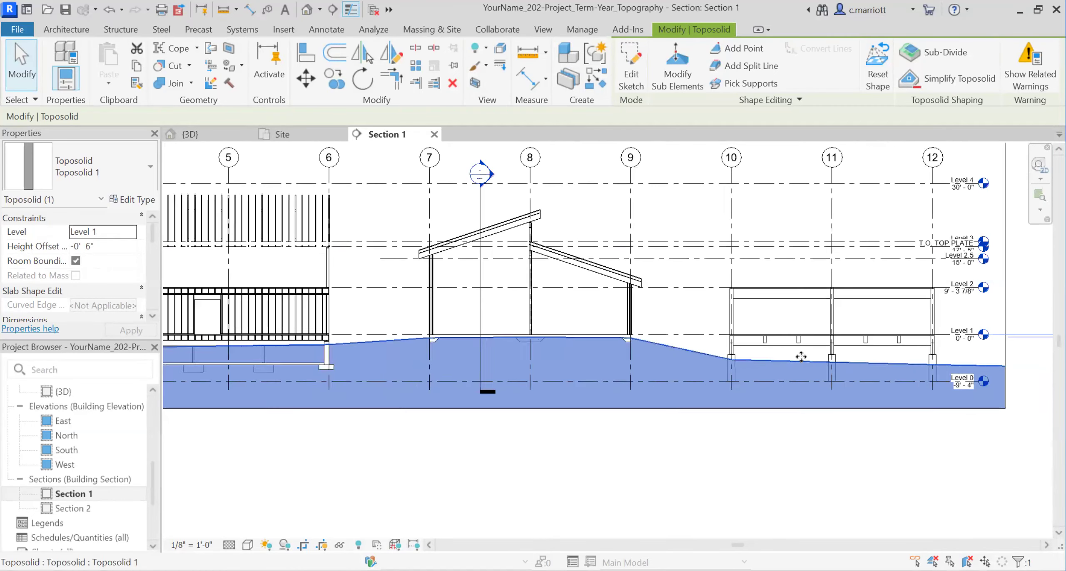
pyautogui.scroll(-3, 627, 366)
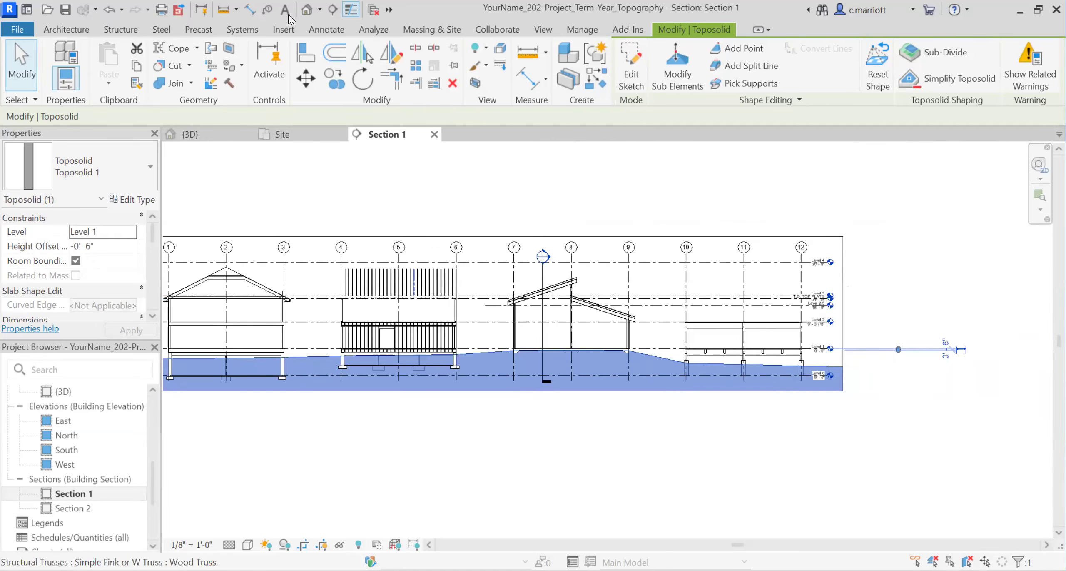
pyautogui.hotkey('ctrl', 'Tab')
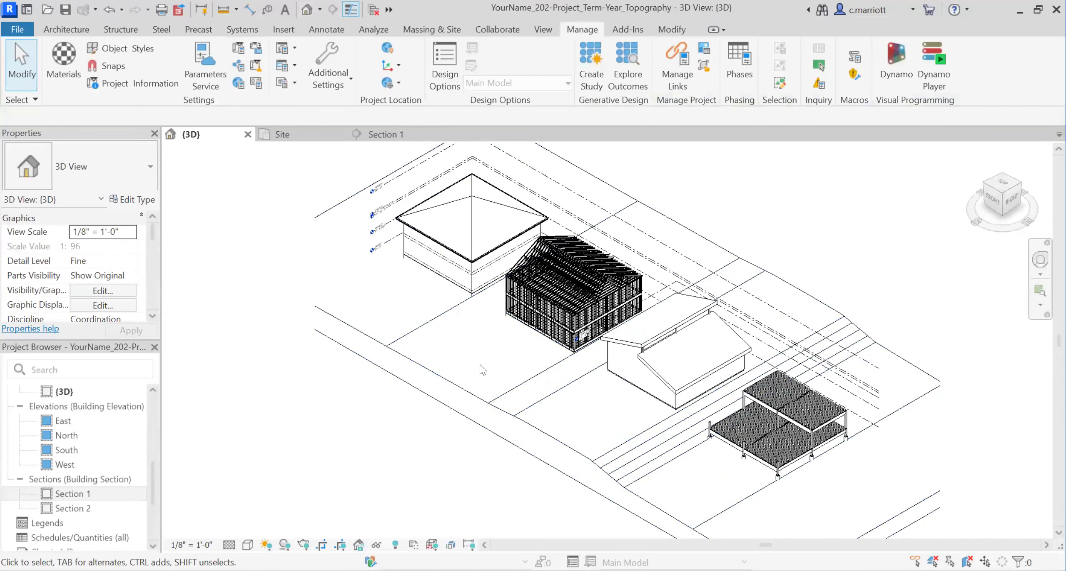
pyautogui.scroll(-1, 524, 353)
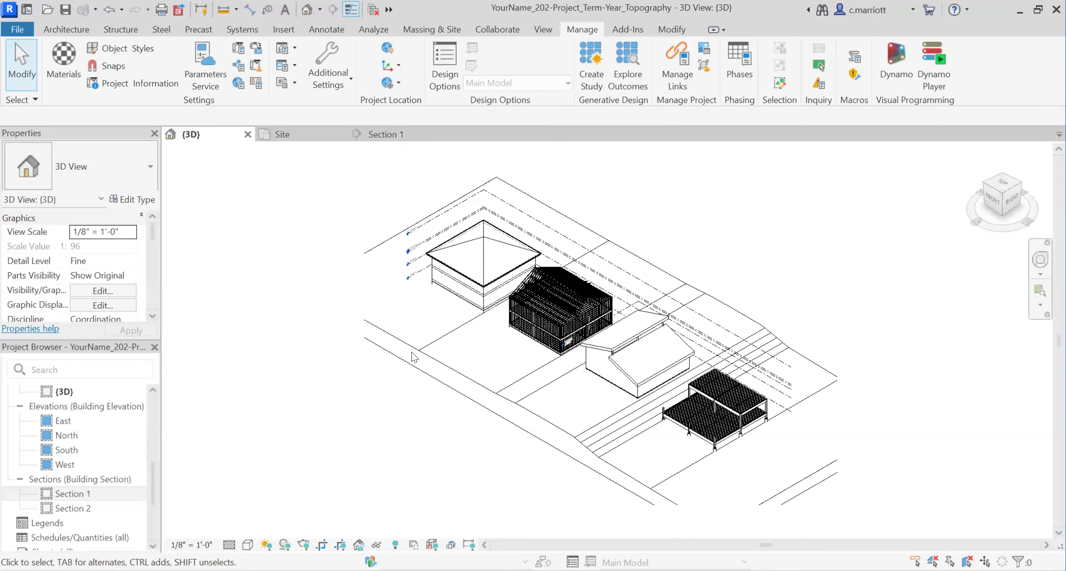
pyautogui.click(416, 352)
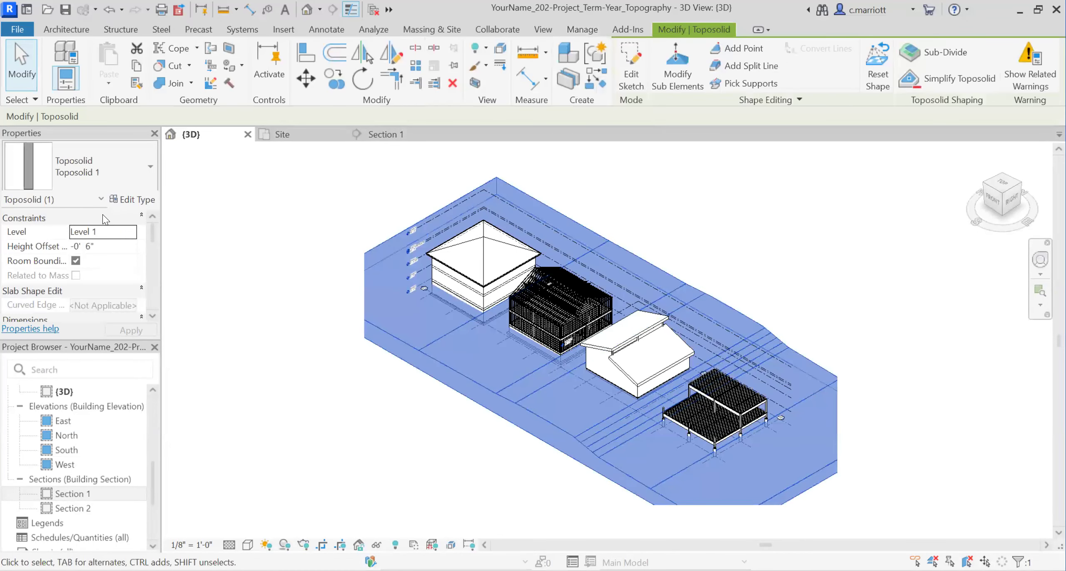
pyautogui.click(129, 201)
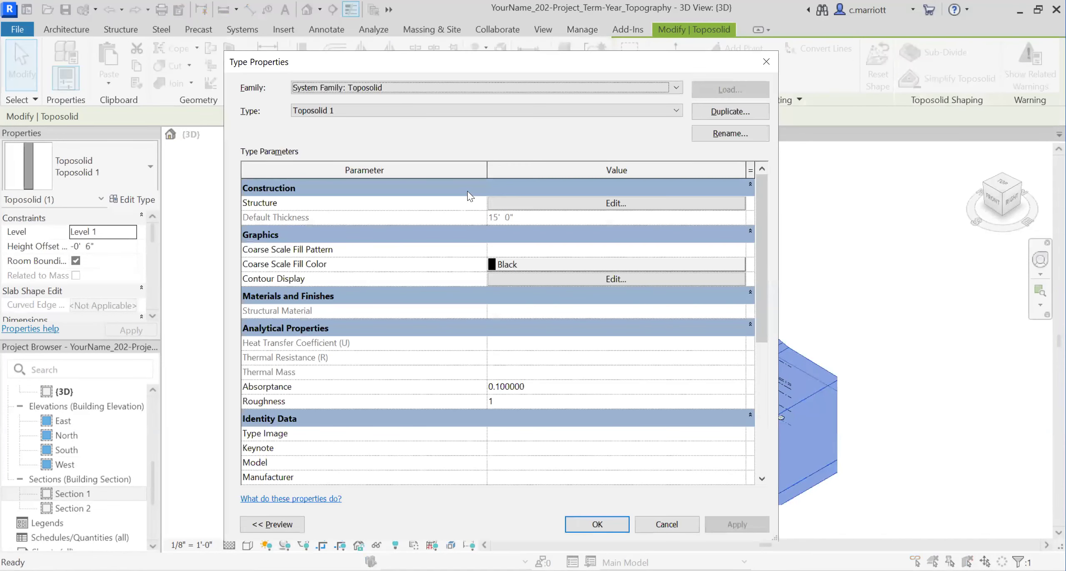
pyautogui.click(605, 203)
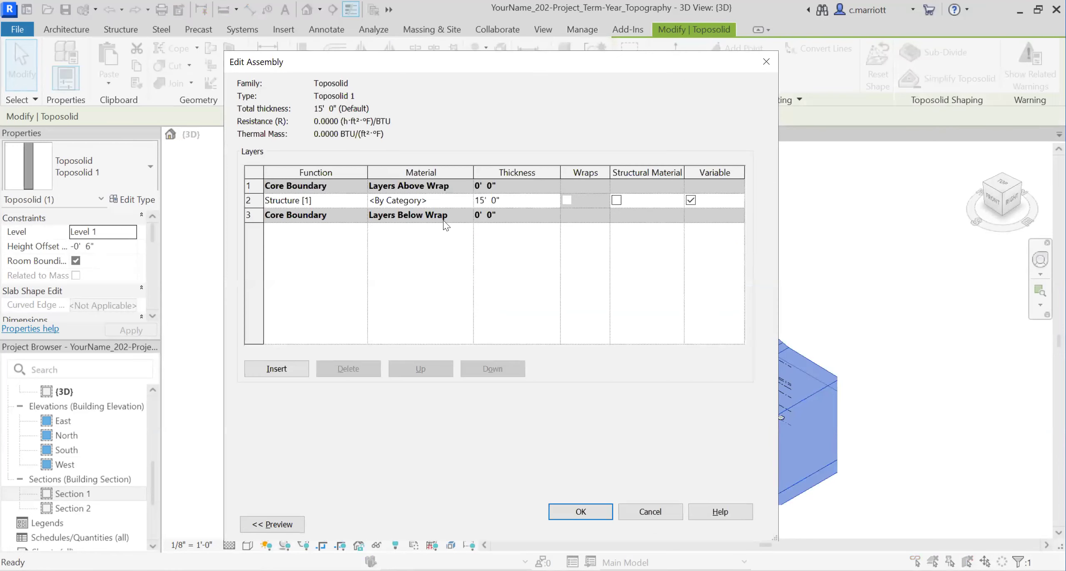
pyautogui.click(645, 511)
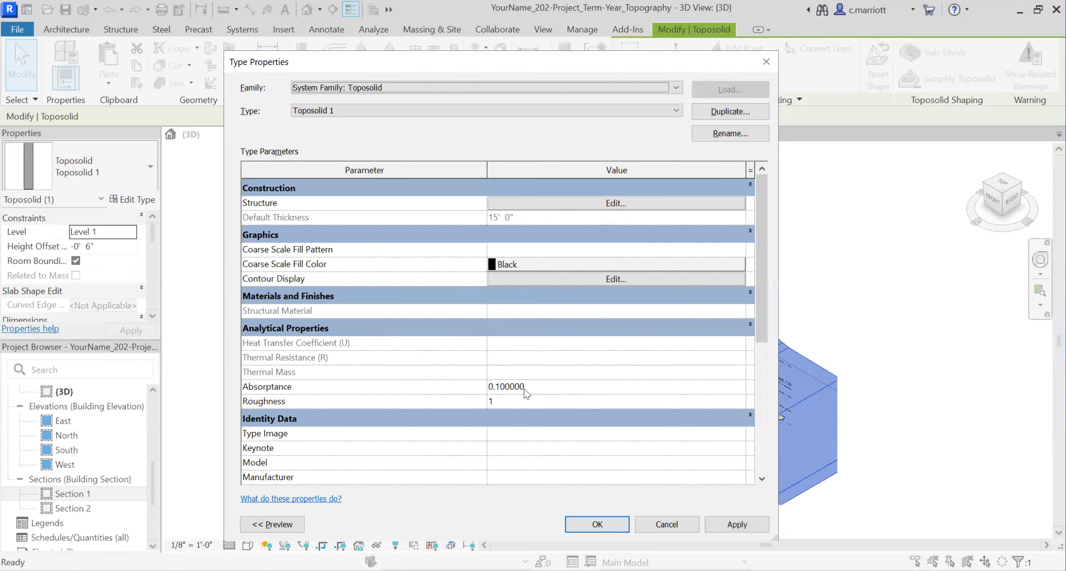
# Set the primary contour interval of the toposolid type to 2' 0" and apply it
pyautogui.click(615, 280)
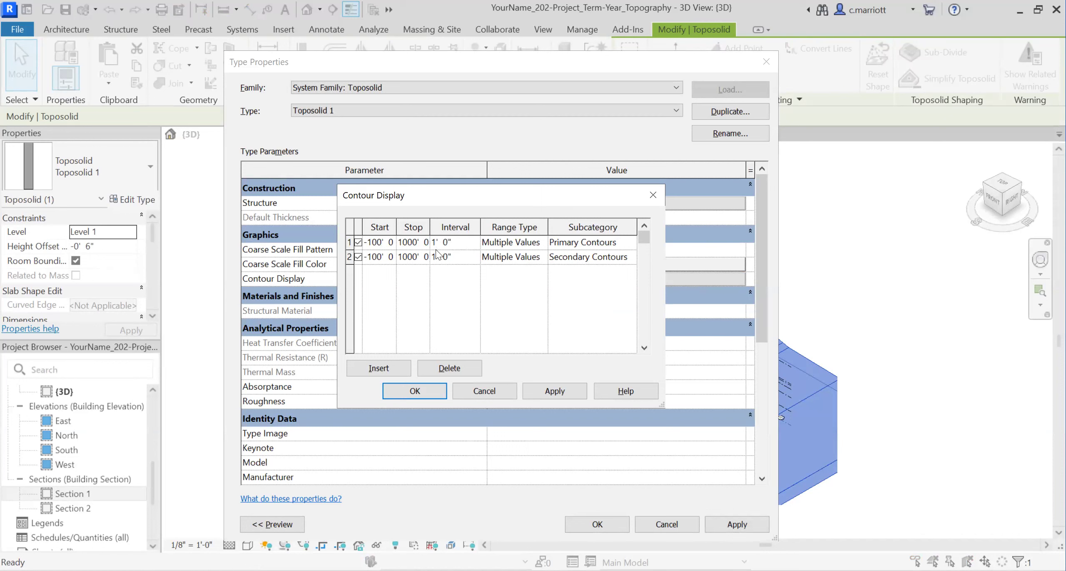
pyautogui.write('2')
pyautogui.click(556, 391)
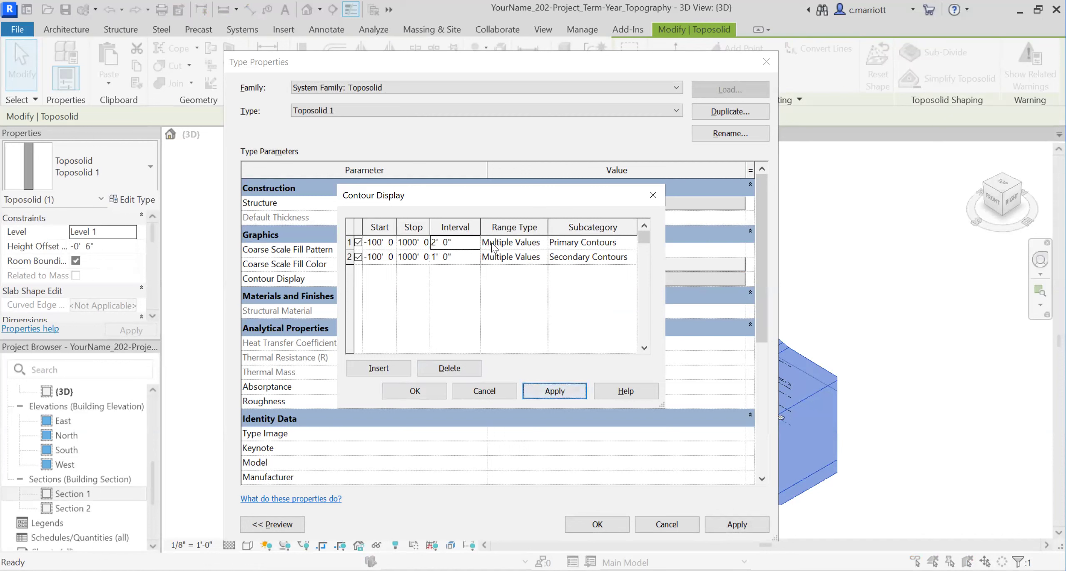
pyautogui.click(410, 391)
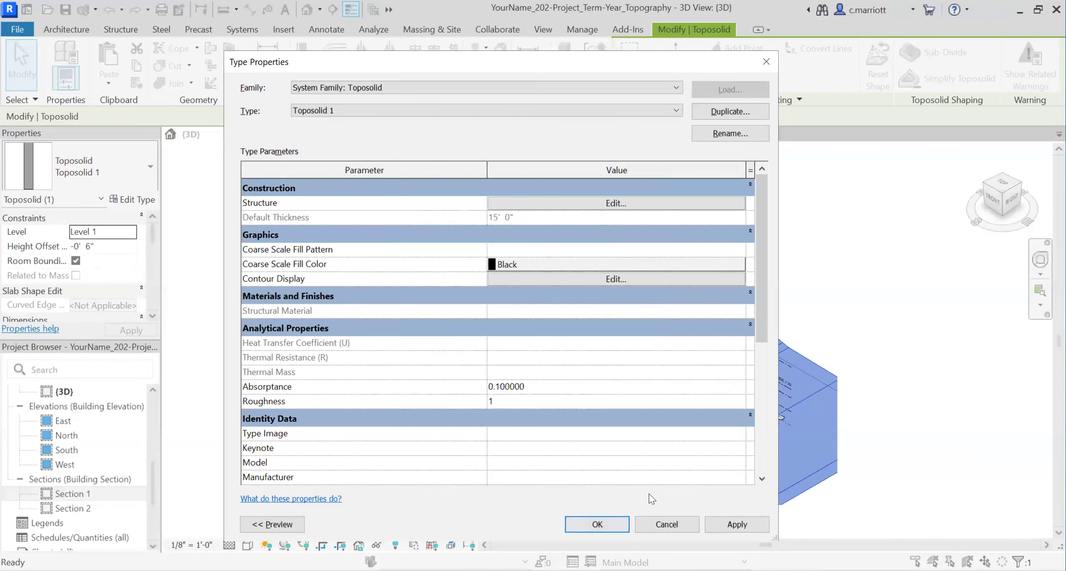
pyautogui.click(600, 526)
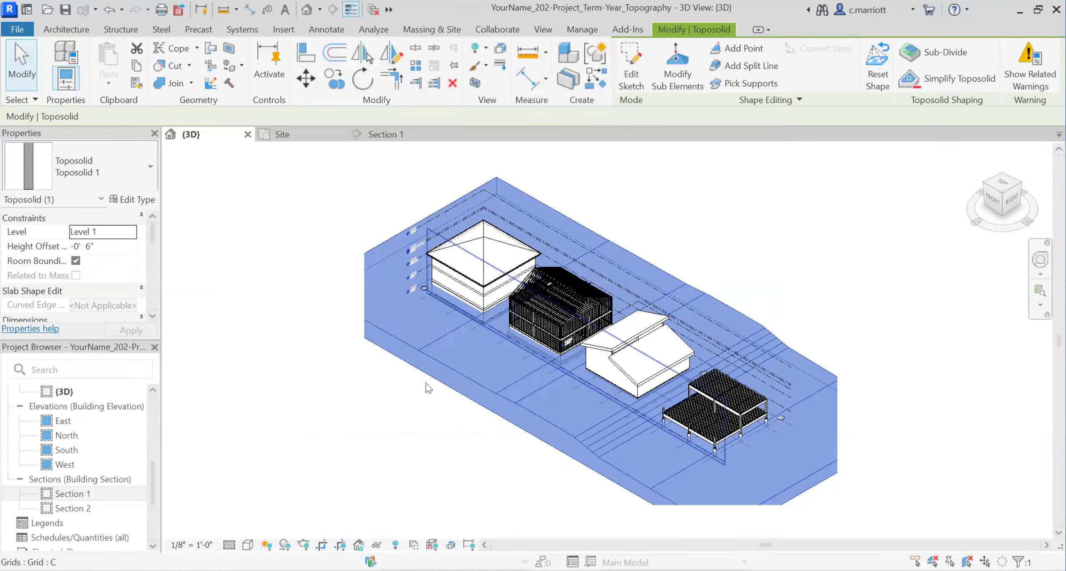
# Set the toposolid type's contour intervals to 1' 0" for primary contours and 0' 6" for secondary contours
pyautogui.click(133, 200)
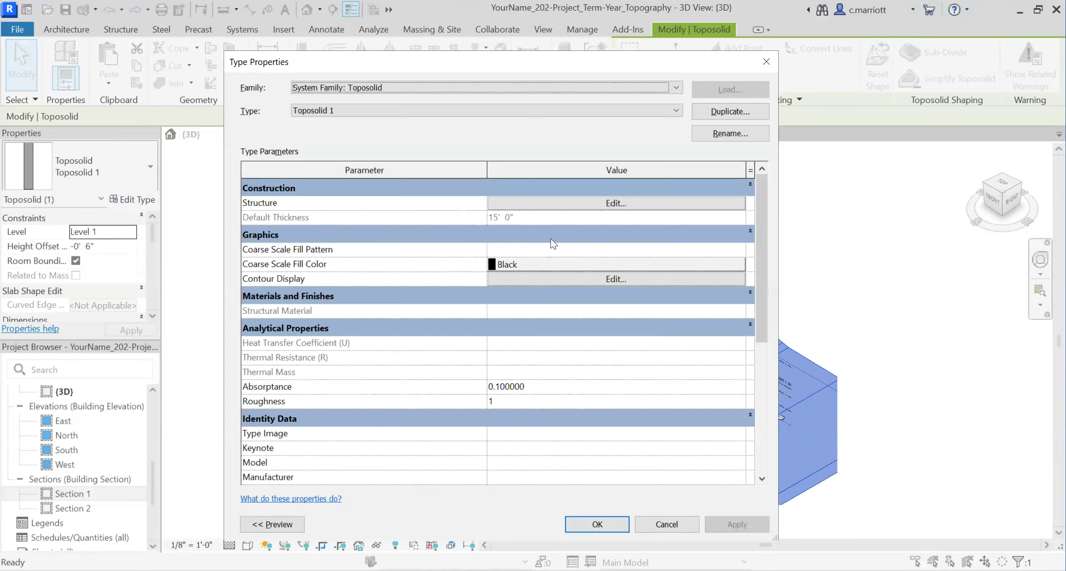
pyautogui.click(611, 279)
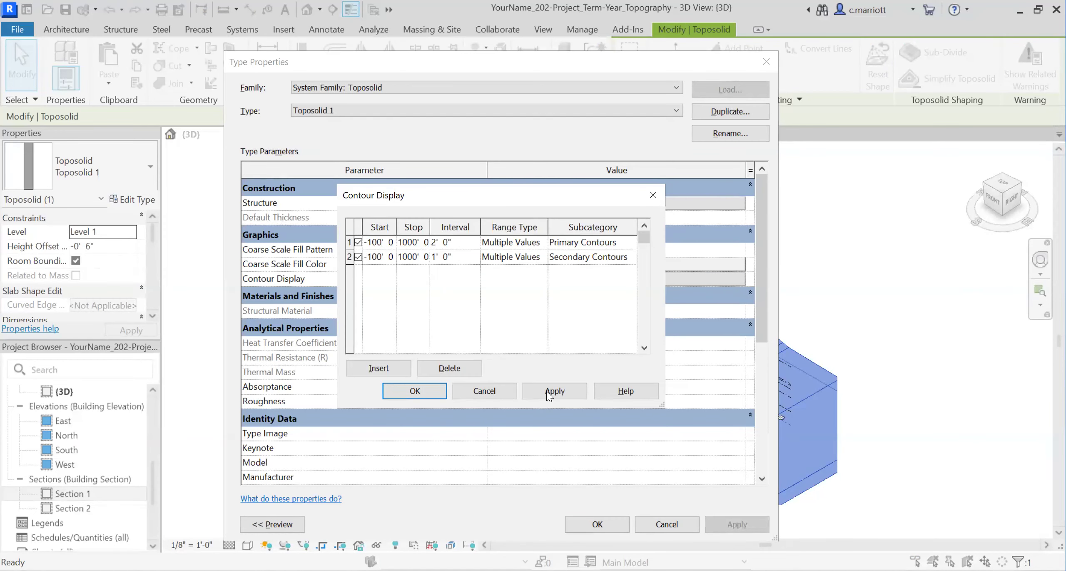
pyautogui.click(415, 392)
pyautogui.click(738, 524)
pyautogui.click(597, 524)
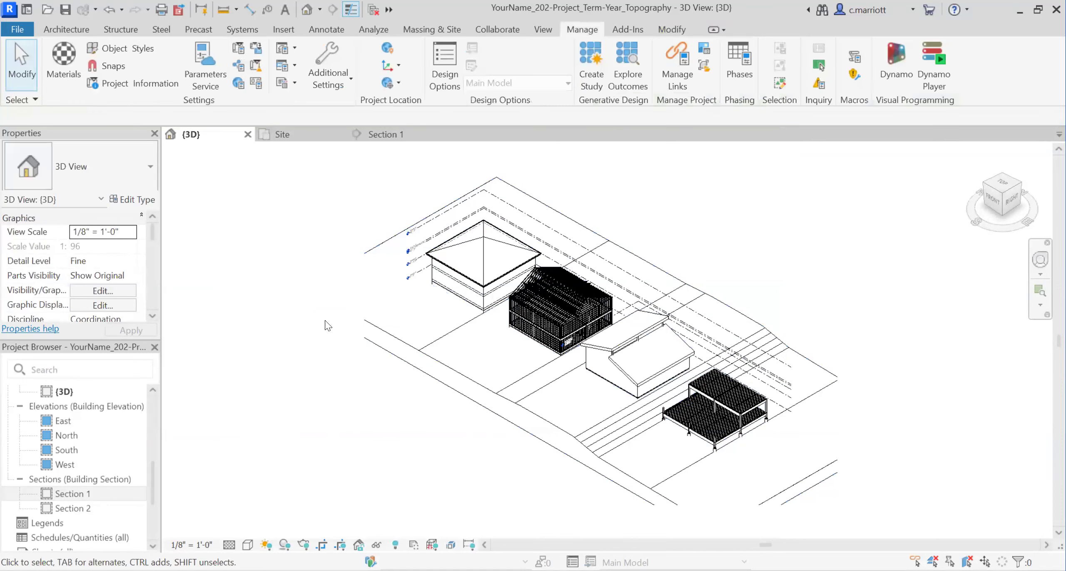
# In the Site plan, review the toposolid type's contour display settings and examine the contour lines across the site and between grids 9 and 10
pyautogui.click(279, 135)
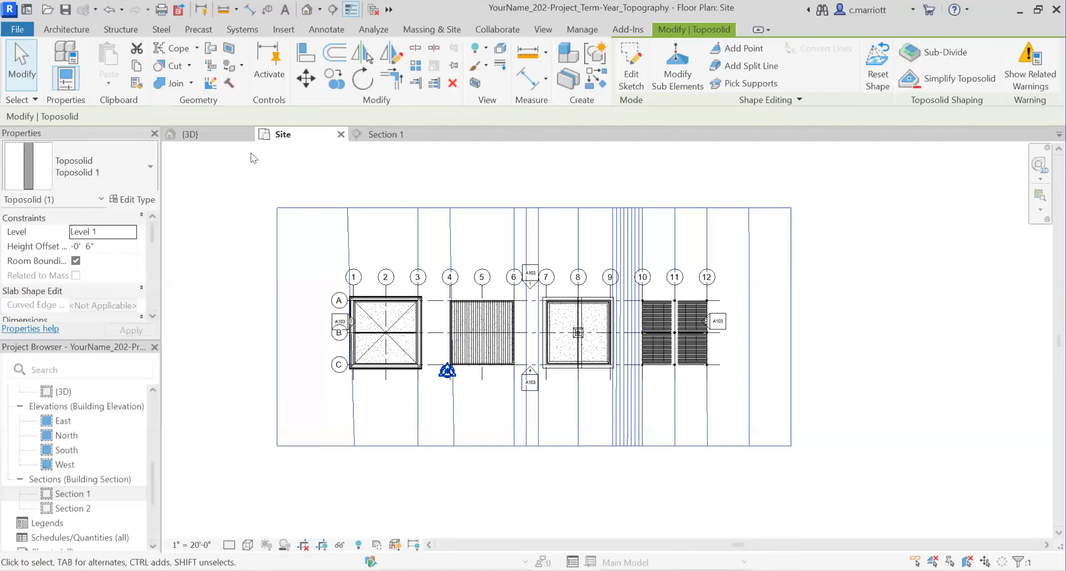
pyautogui.click(133, 200)
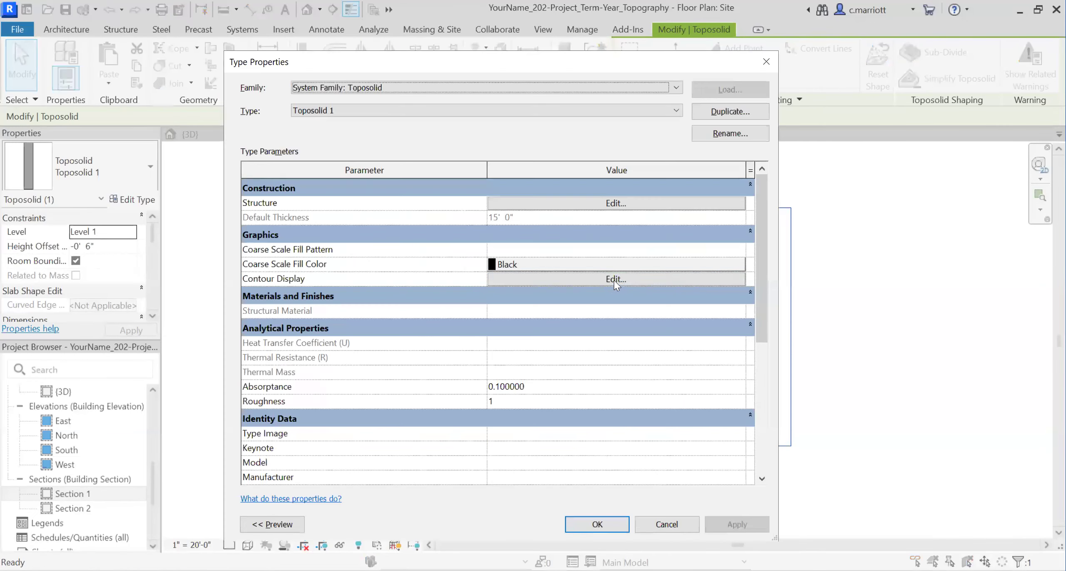
pyautogui.click(605, 283)
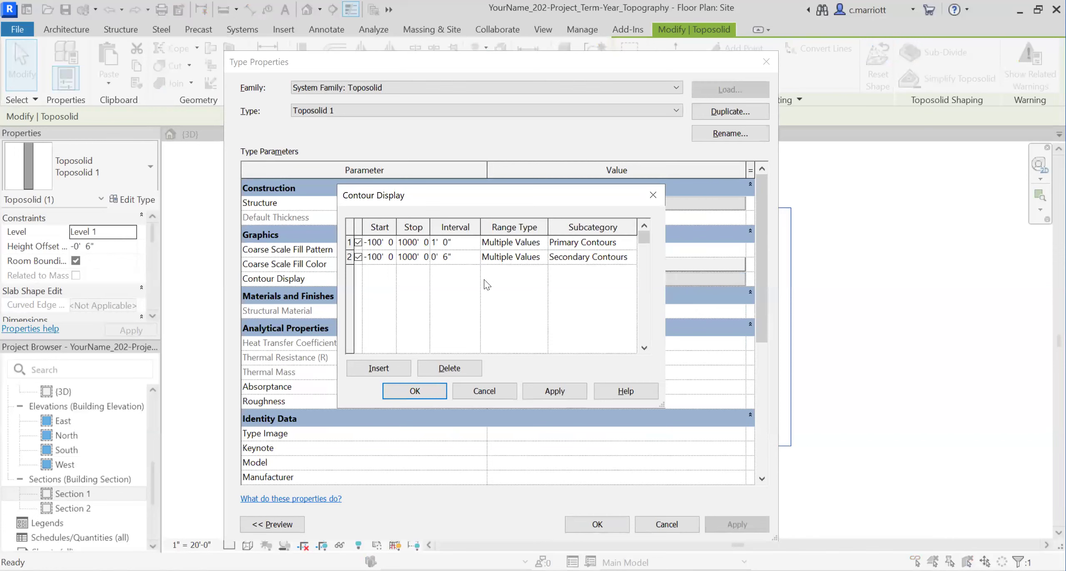
pyautogui.click(416, 392)
pyautogui.click(598, 523)
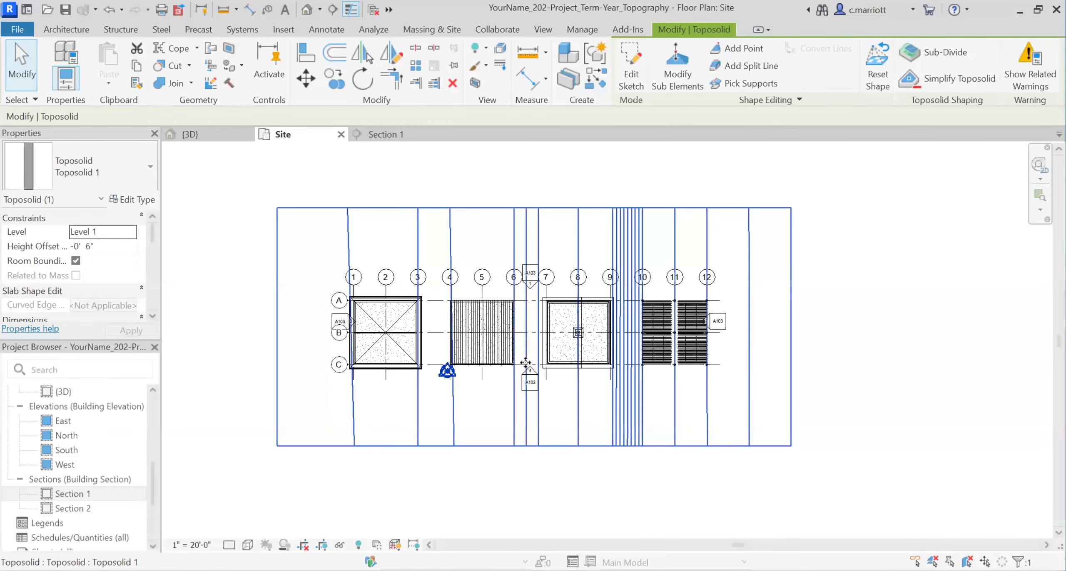
pyautogui.scroll(3, 478, 339)
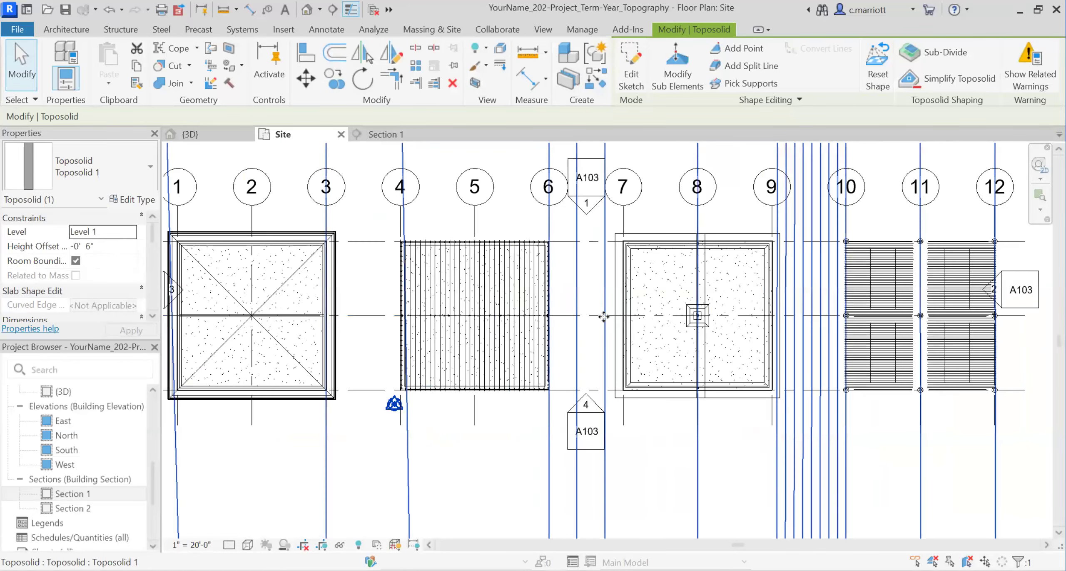
pyautogui.scroll(-2, 604, 317)
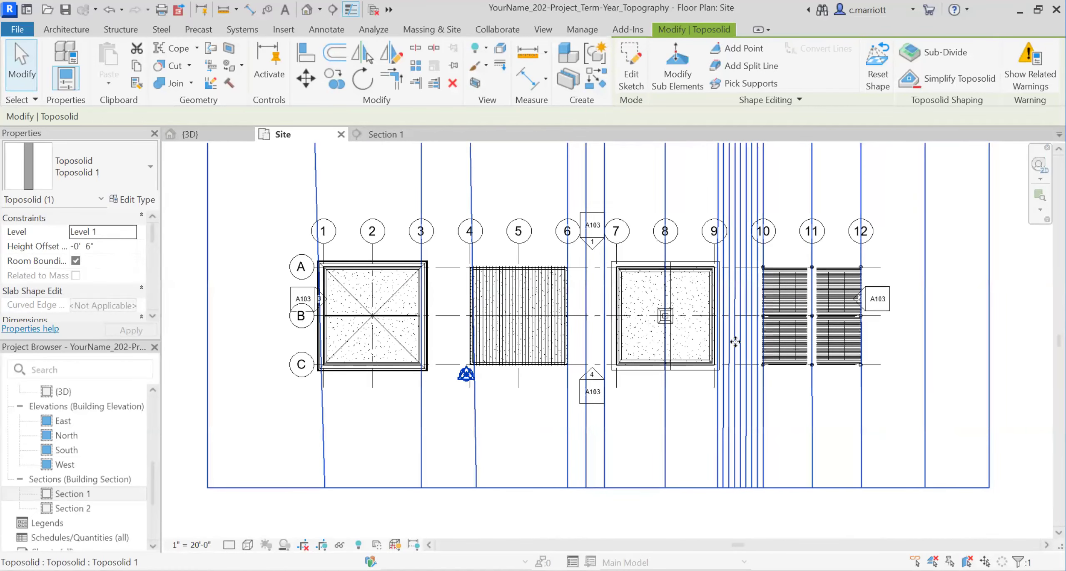
pyautogui.scroll(-3, 735, 342)
pyautogui.moveTo(602, 398); pyautogui.dragTo(445, 381, button='middle')
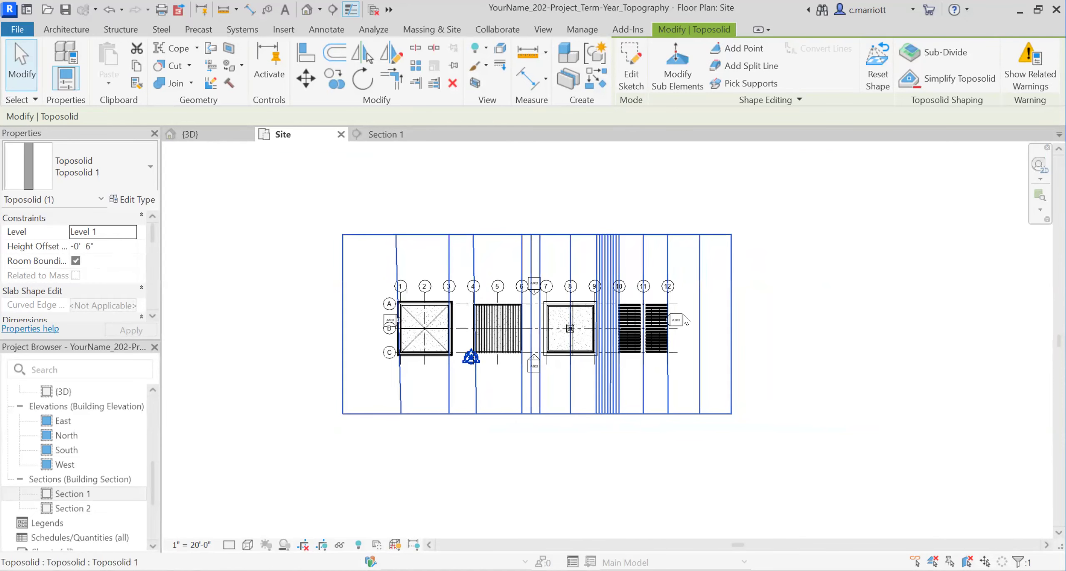